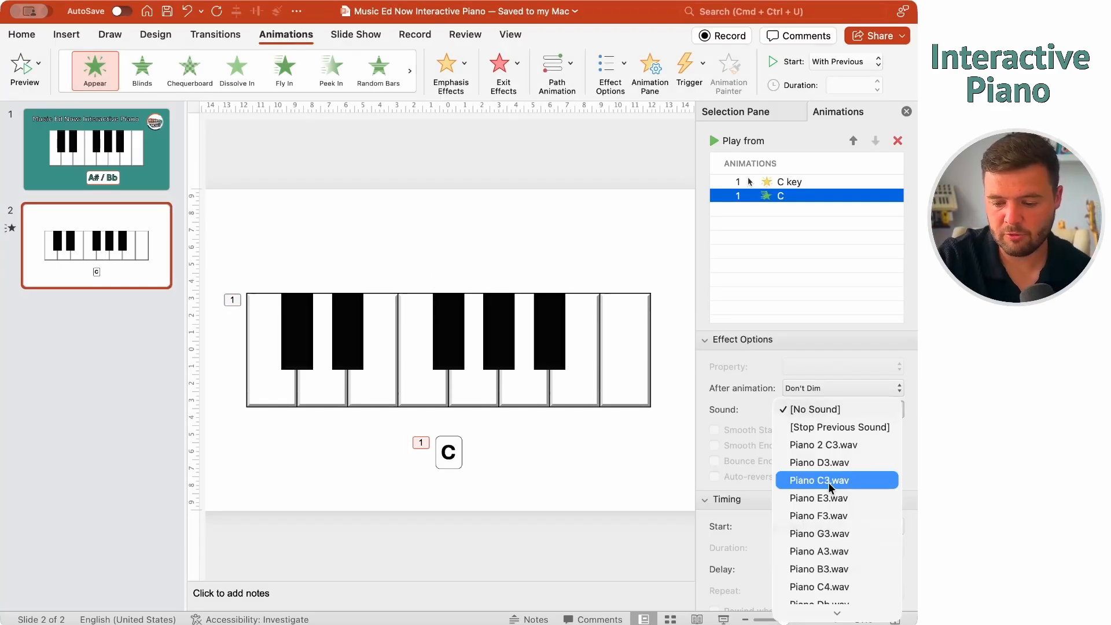
Give the C label's animation the Piano C3 note sound
click(830, 485)
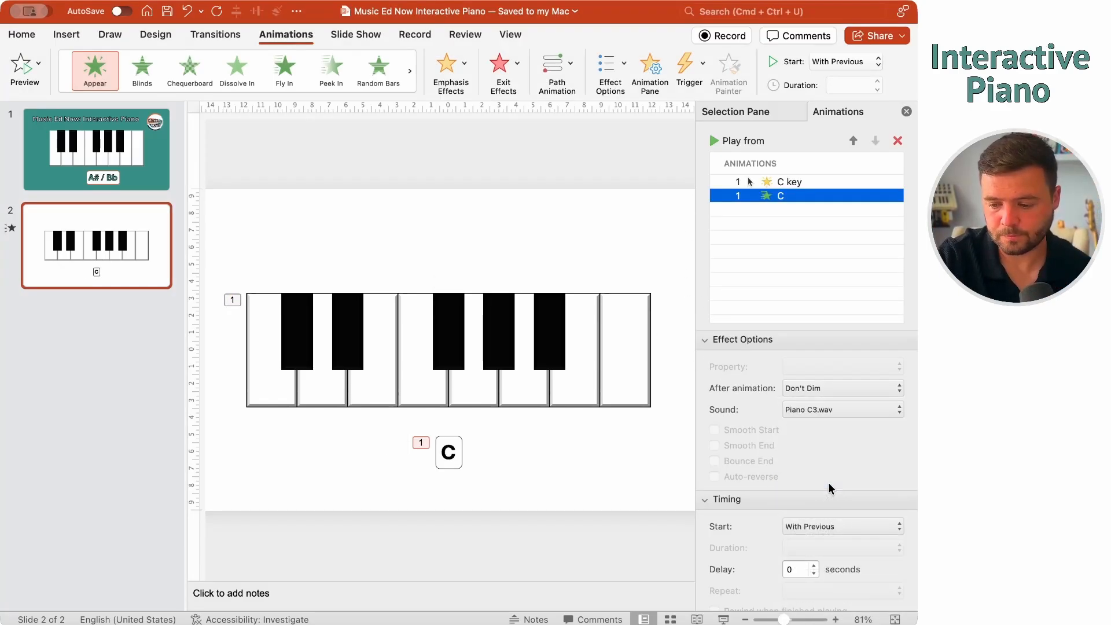
click(517, 495)
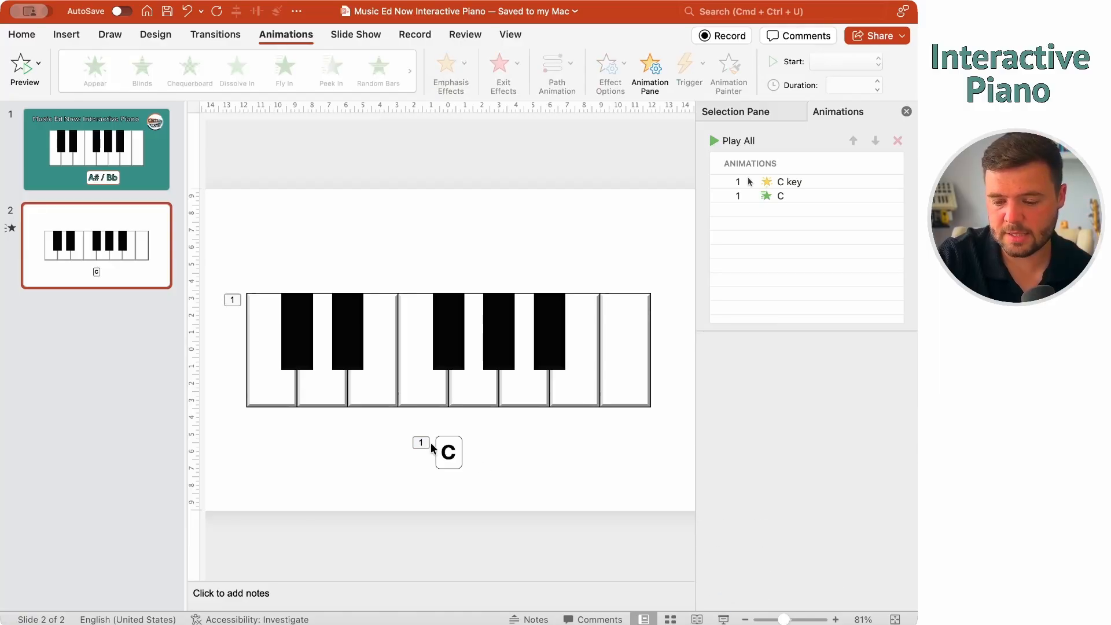
click(849, 196)
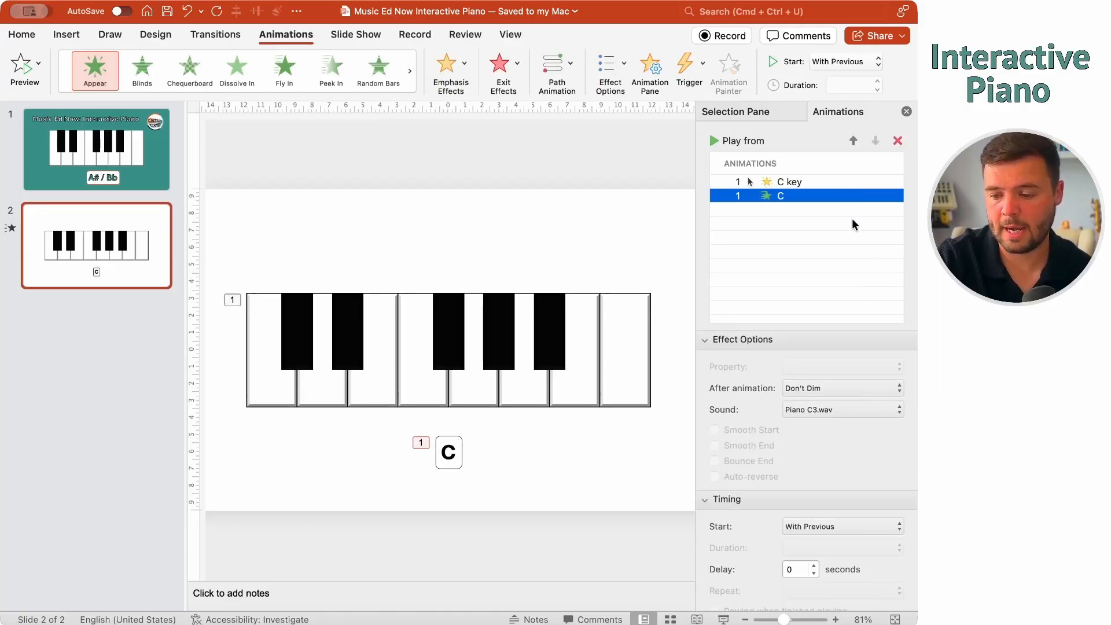
click(546, 440)
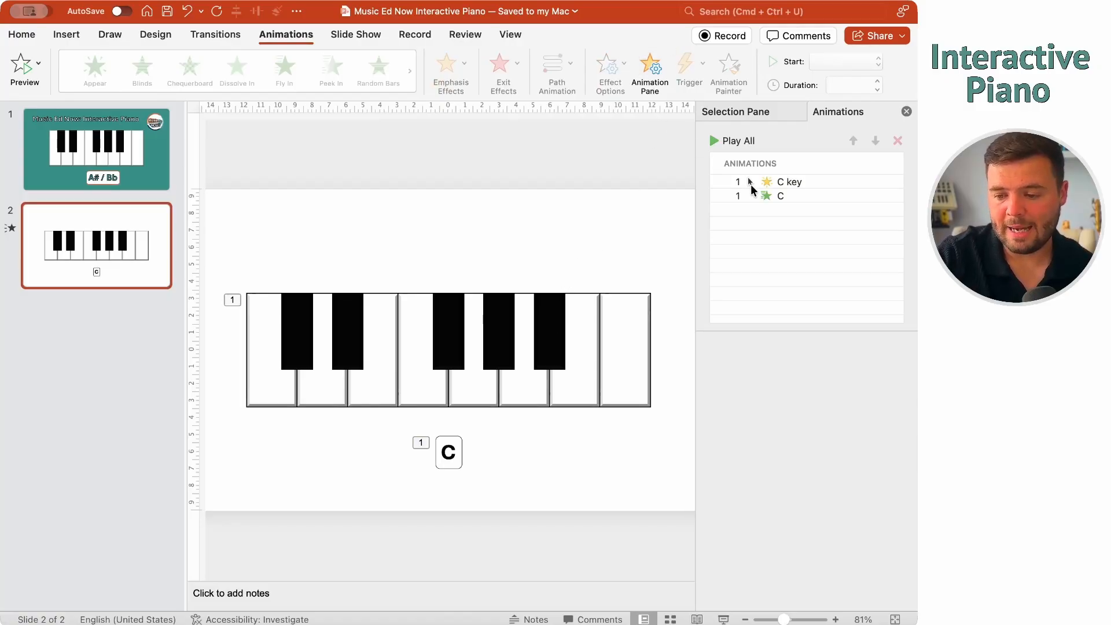
Add a Disappear exit effect to the C note label, starting After Previous
click(453, 445)
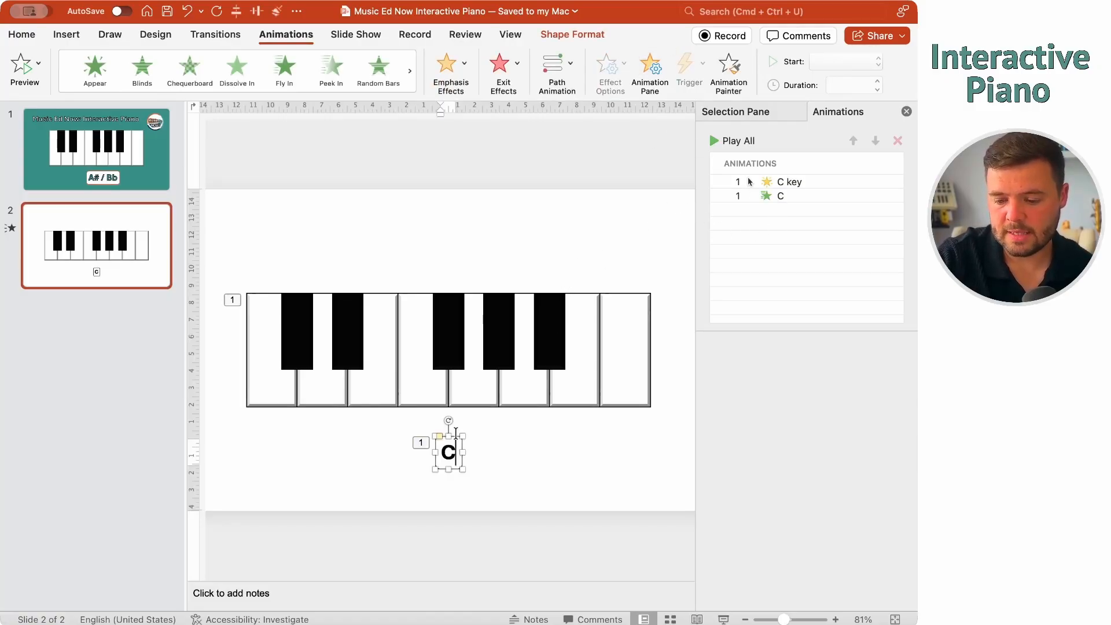
click(504, 67)
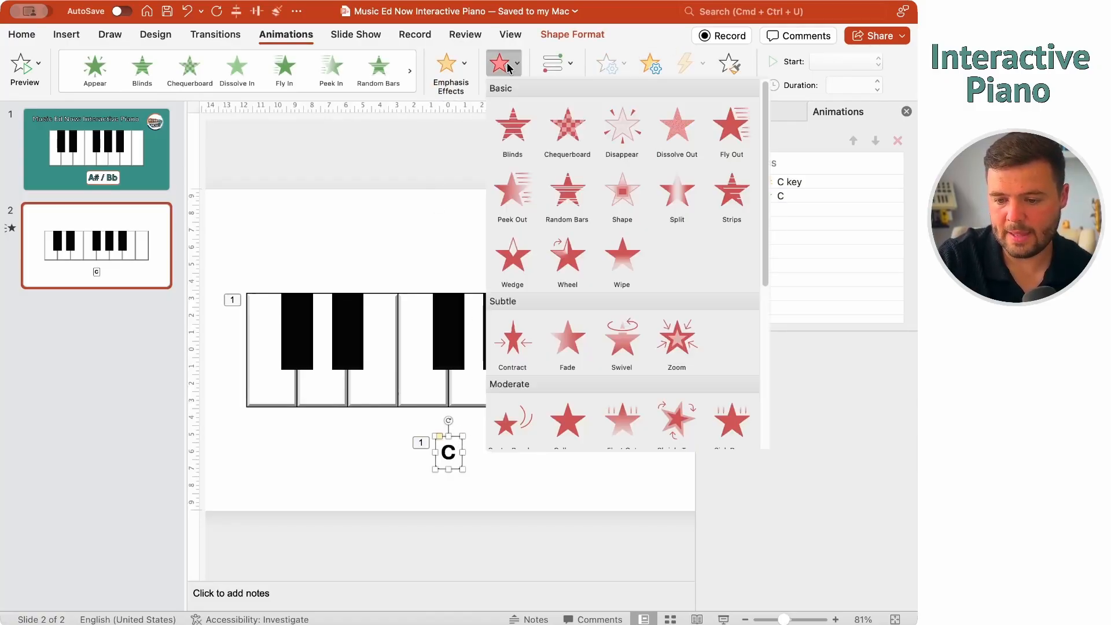
click(615, 125)
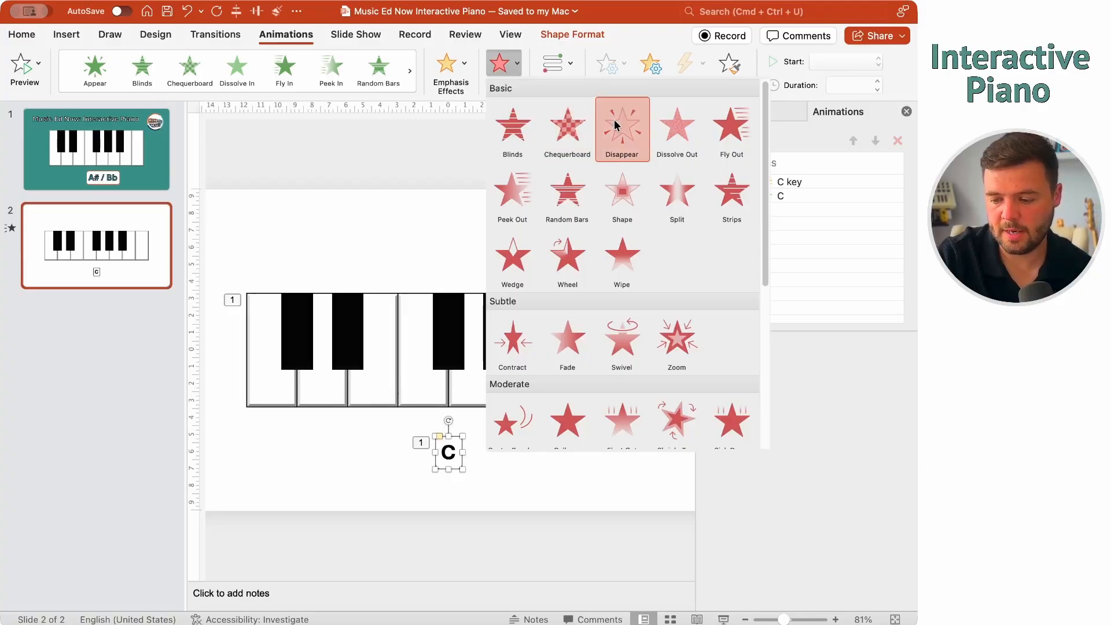
scroll(818, 510, down, 1)
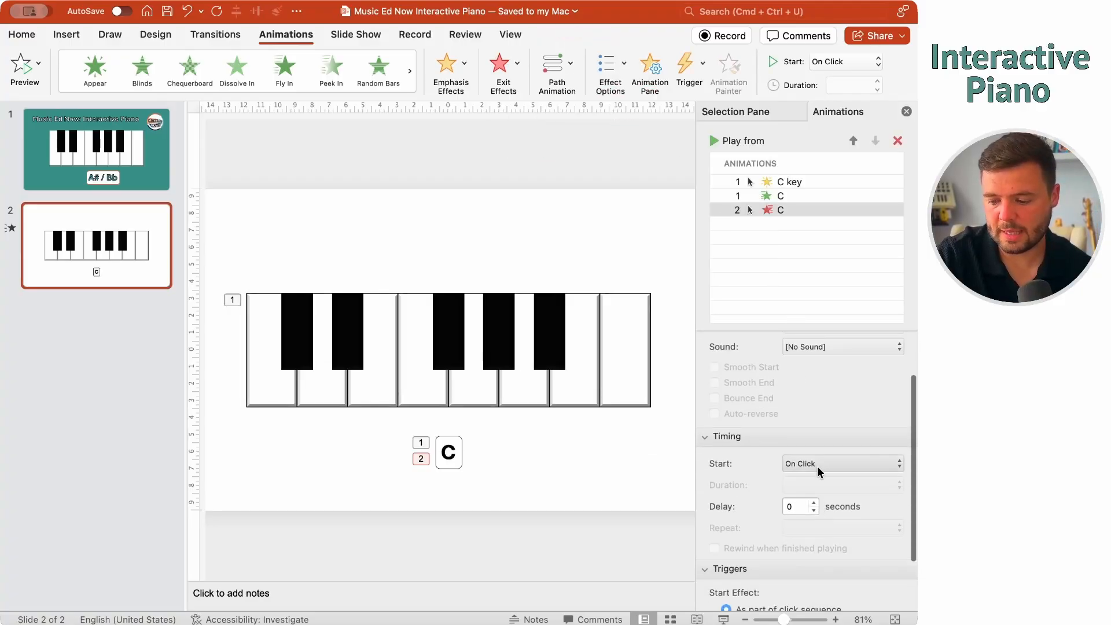
click(819, 465)
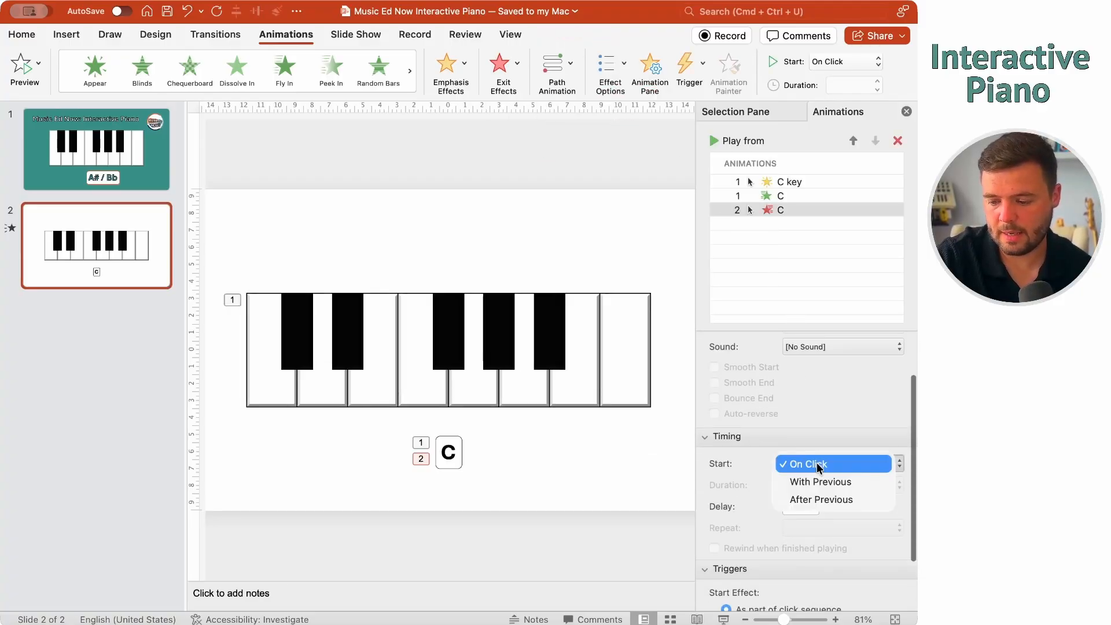
click(820, 500)
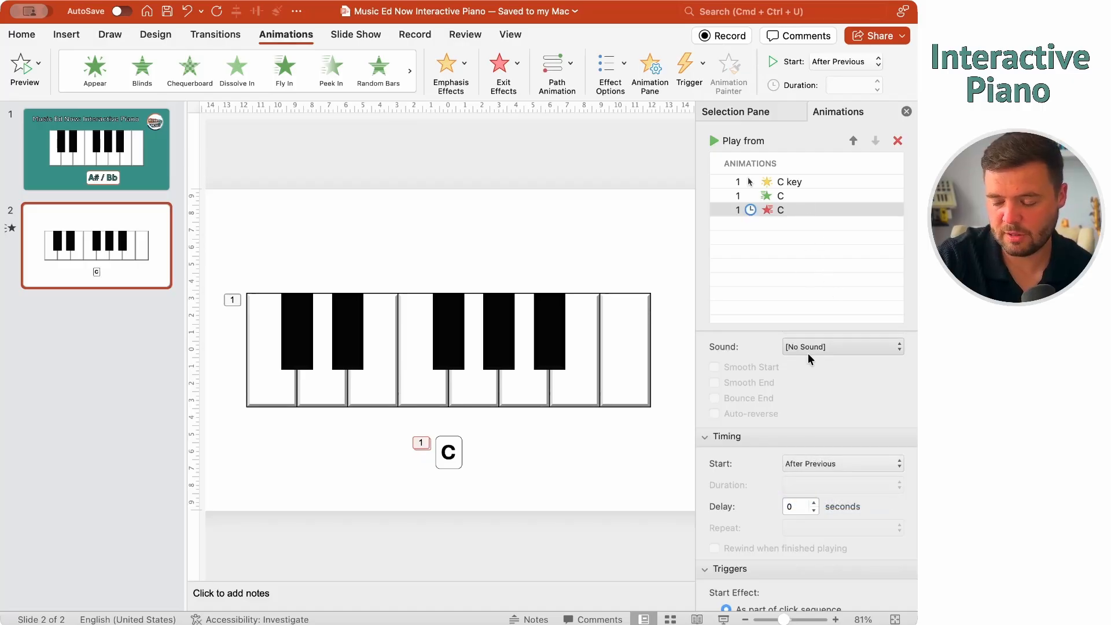
click(607, 499)
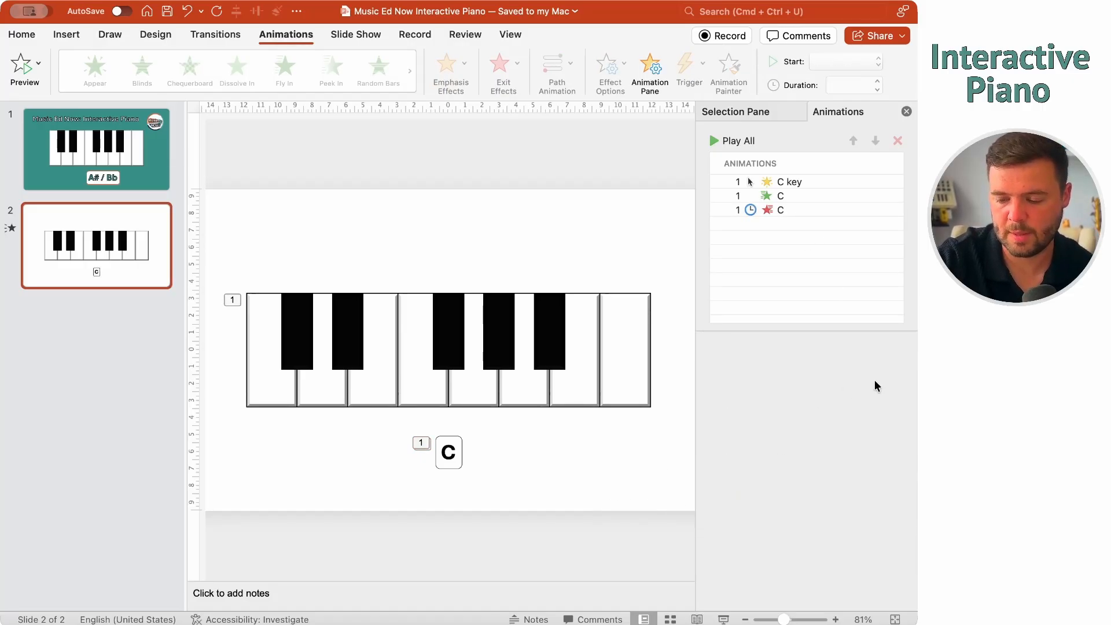
click(268, 388)
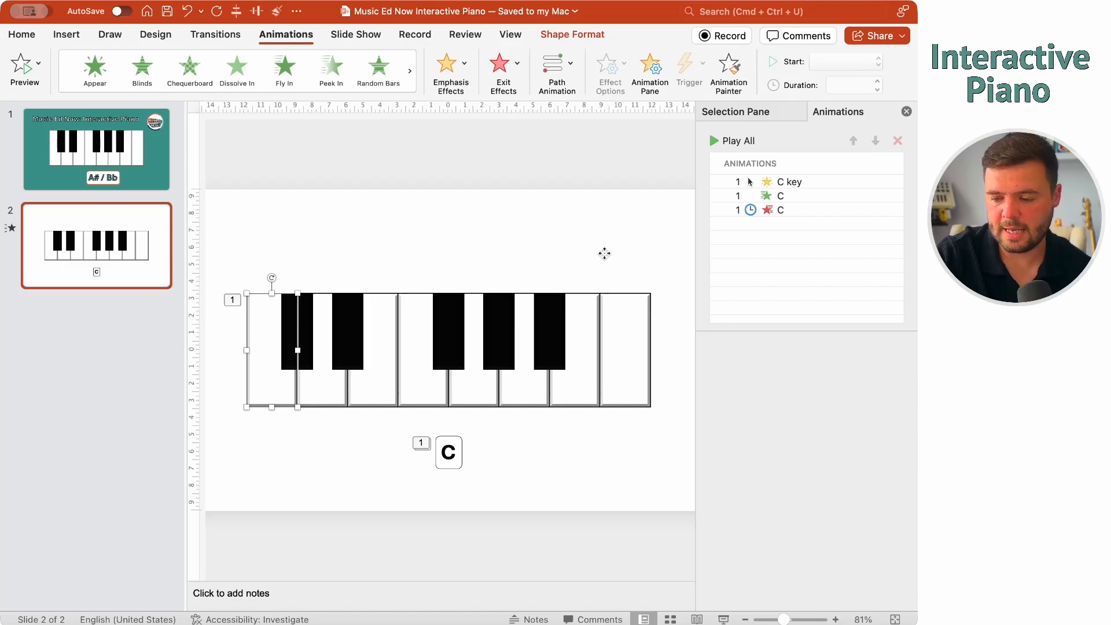
Add a white Fill Colour emphasis to the C key, running With Previous for 0.5 seconds
click(450, 68)
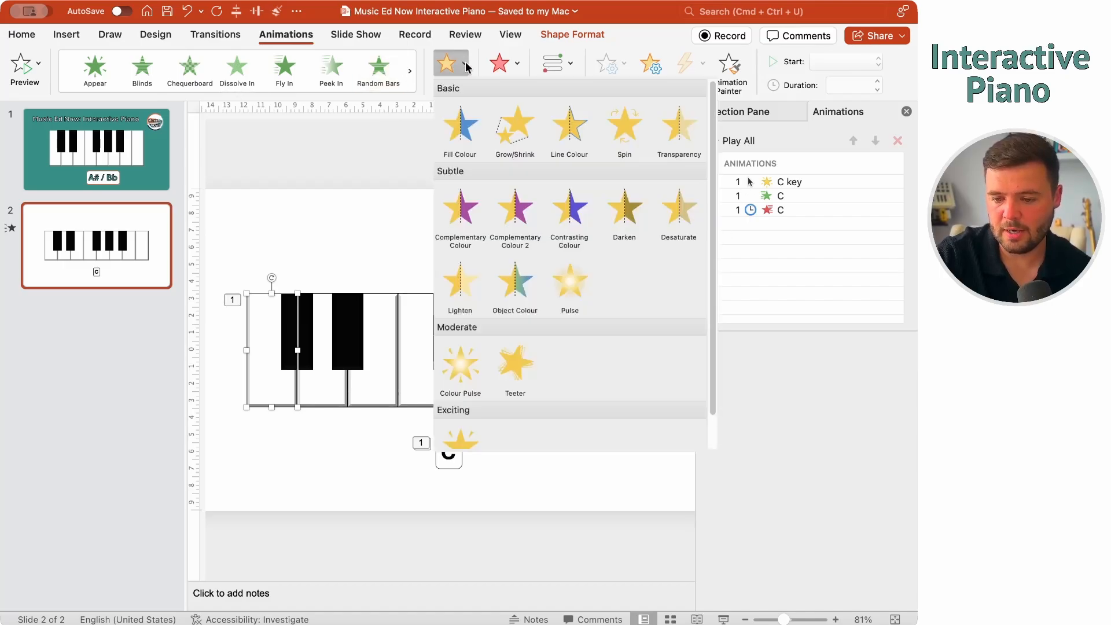
click(458, 126)
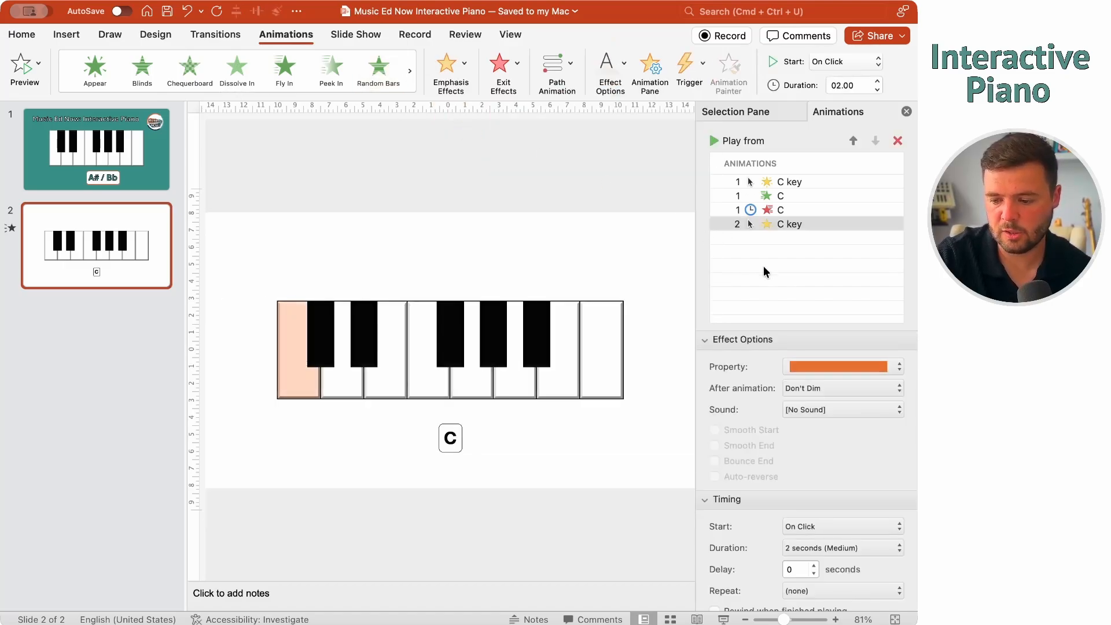
click(847, 366)
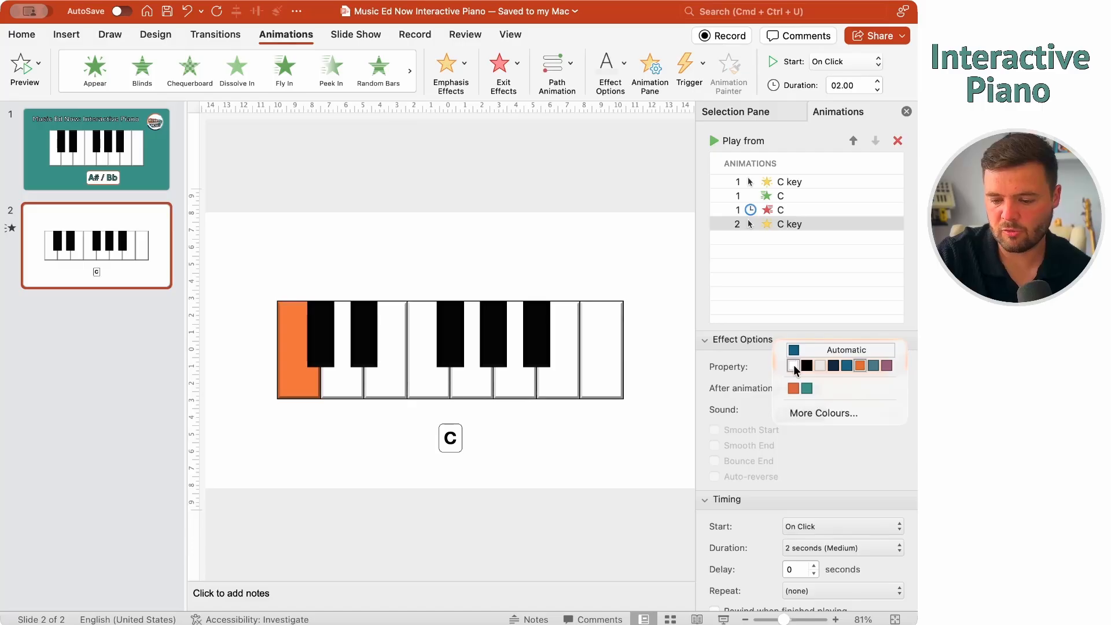
click(793, 364)
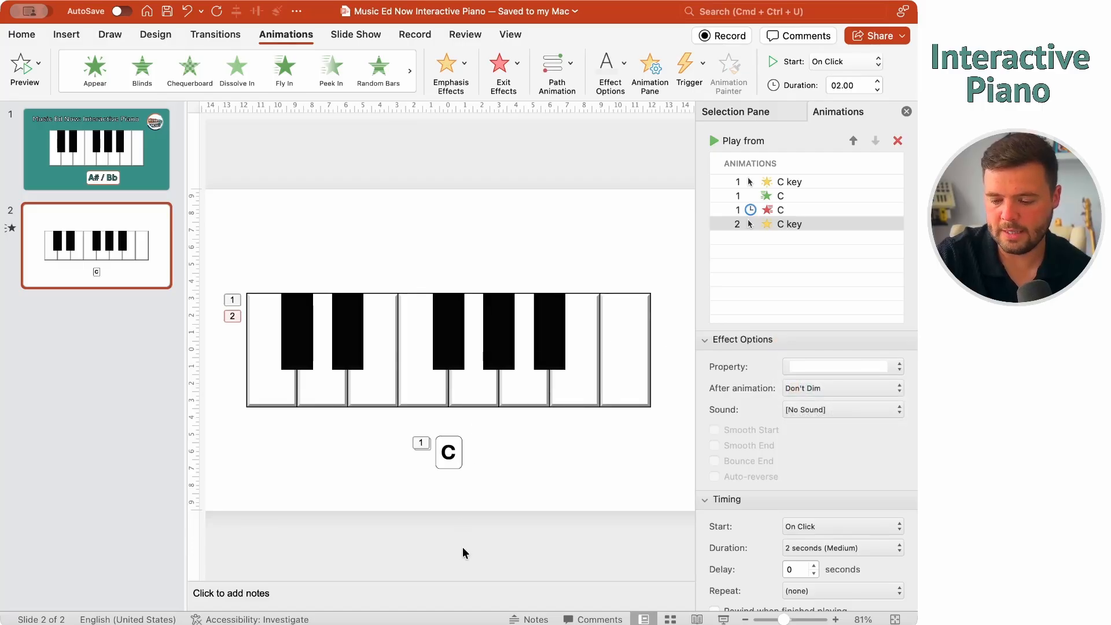
click(480, 484)
click(827, 481)
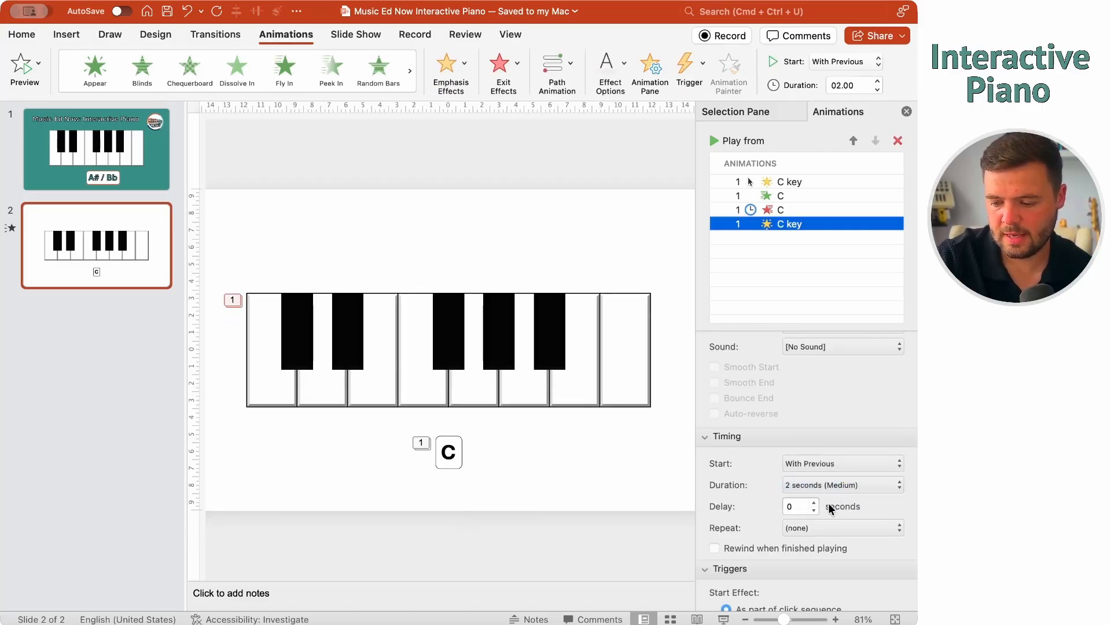
click(829, 486)
click(818, 521)
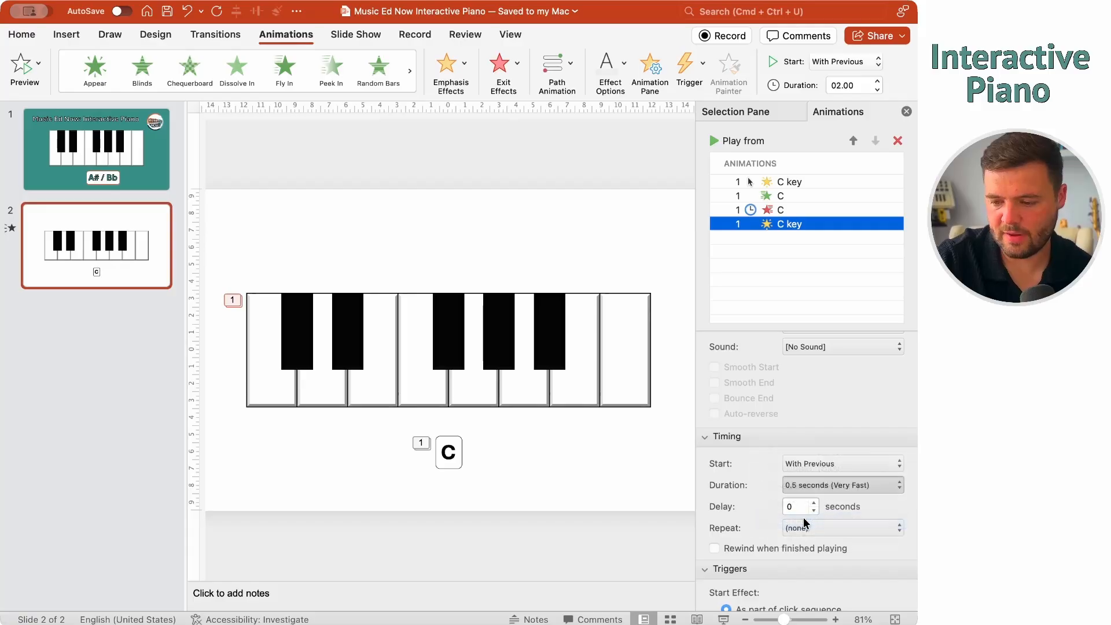
click(624, 453)
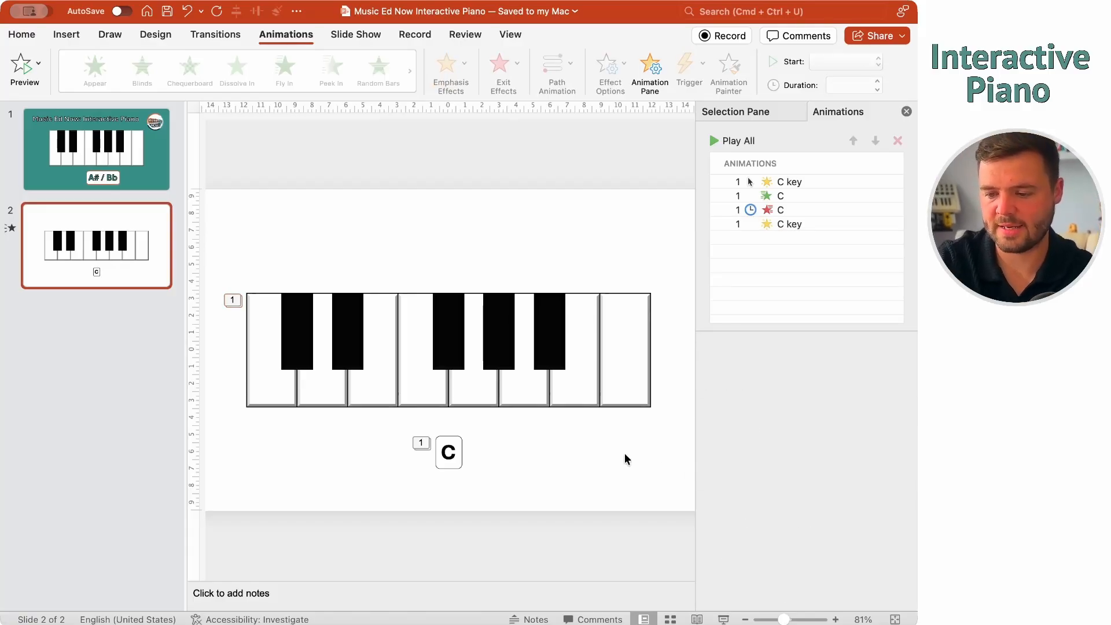
Trigger all four C animations on click of the C key, then start the slide show
click(862, 182)
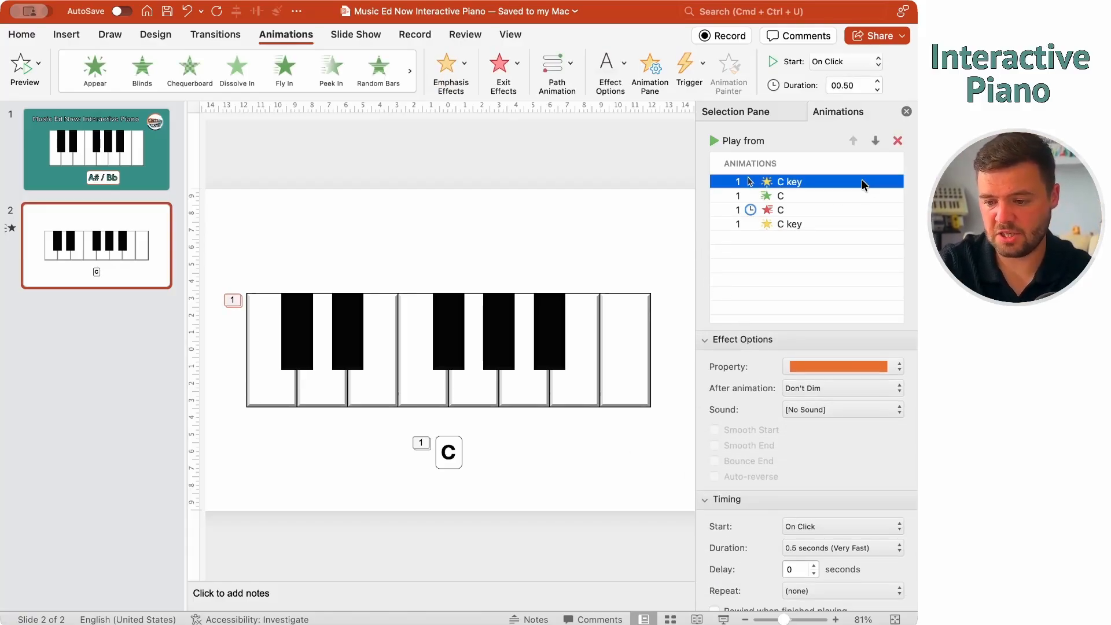
shift+click(801, 222)
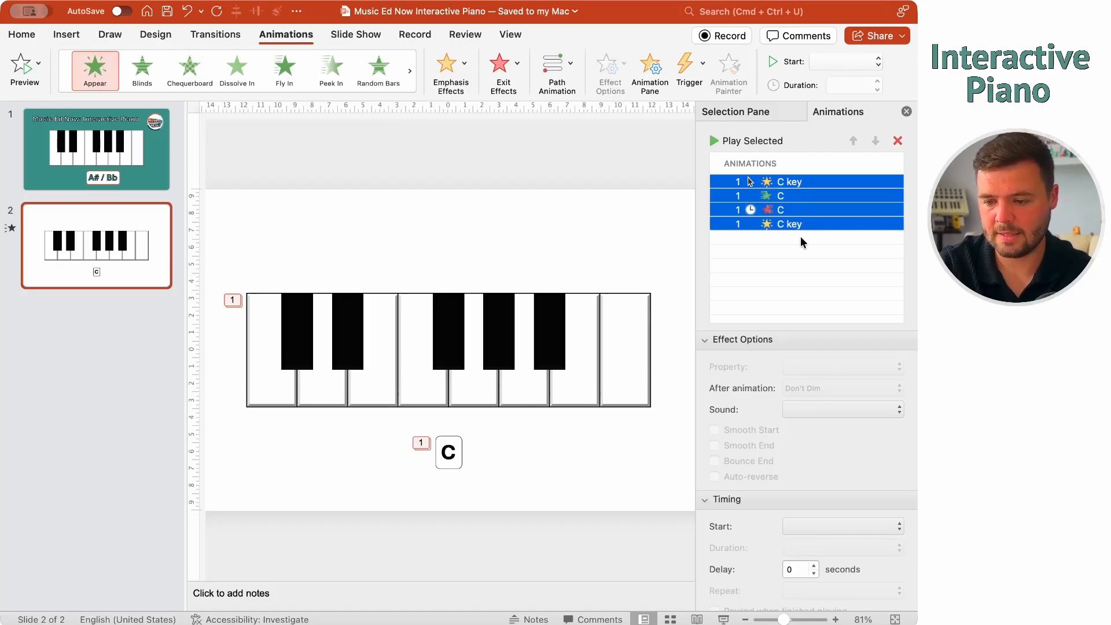
click(693, 60)
mouse_move(708, 92)
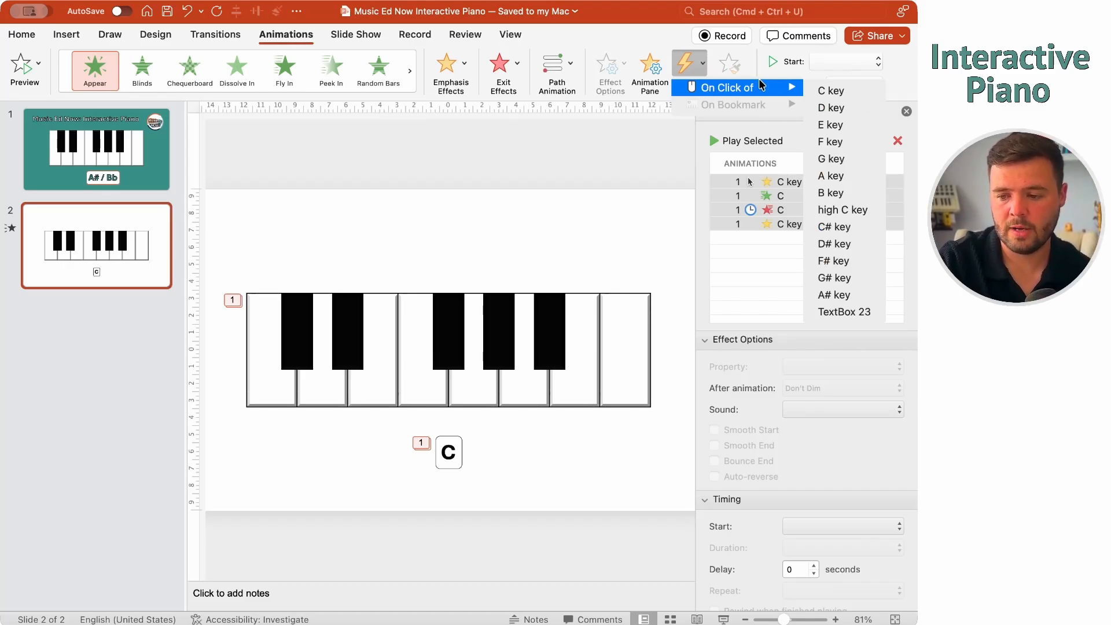
click(829, 90)
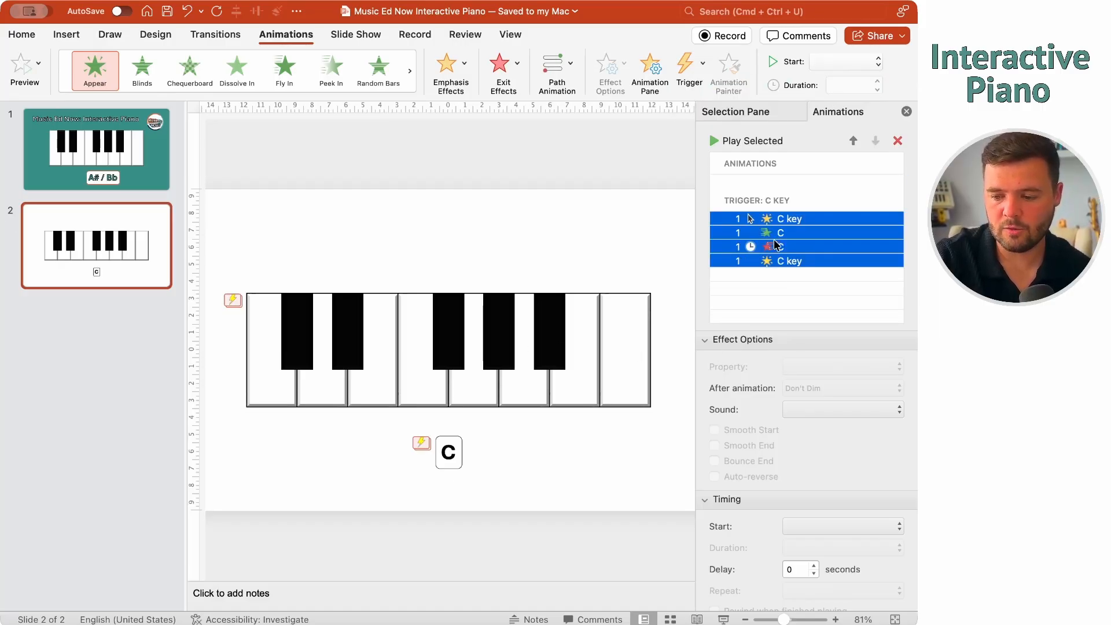
click(349, 457)
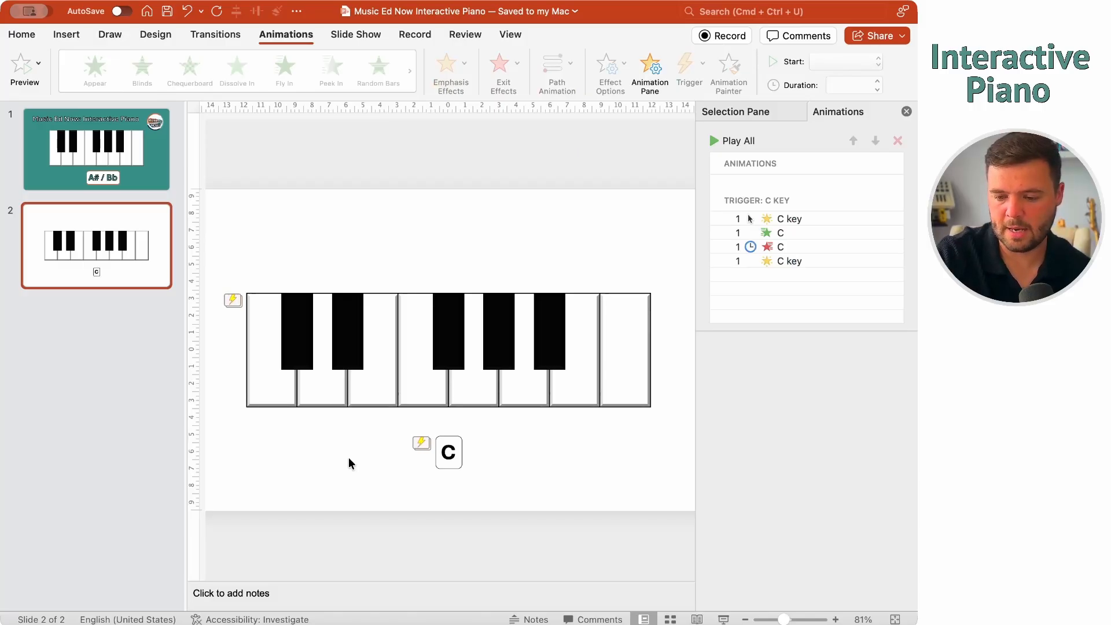
key(super+shift+Return)
click(214, 397)
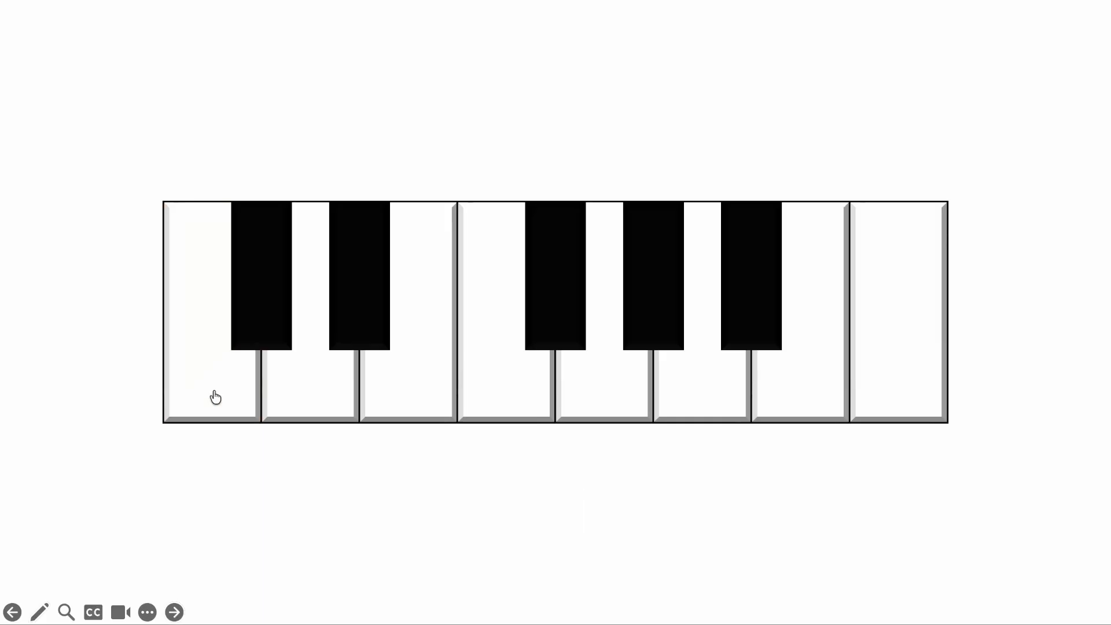
click(215, 397)
key(Escape)
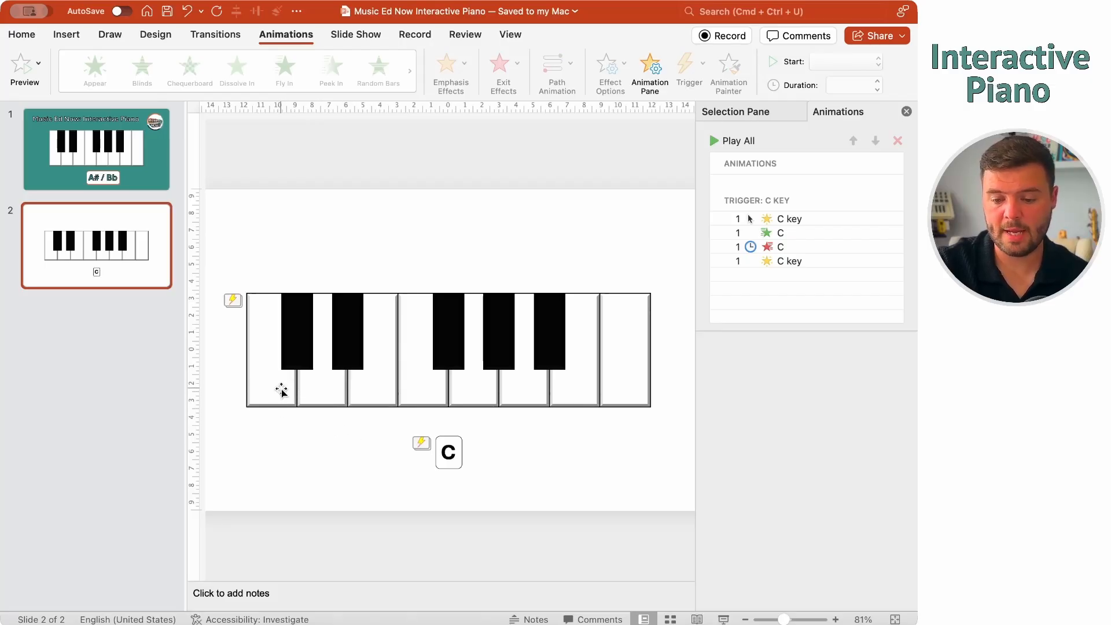
Give the C# black key a teal Fill Colour emphasis
click(295, 322)
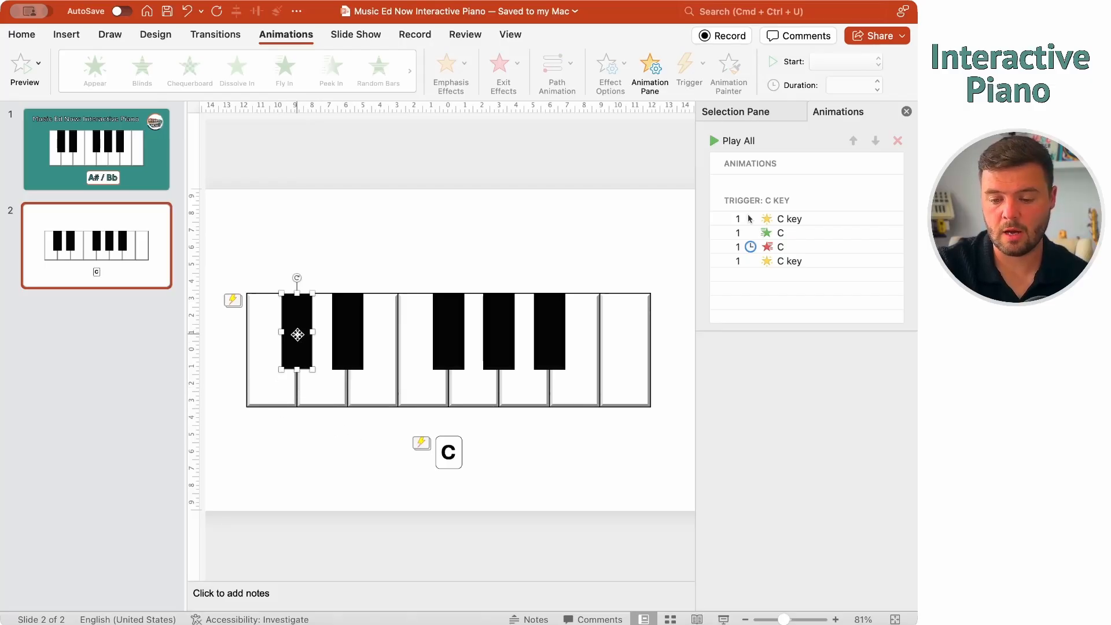
click(322, 382)
click(358, 318)
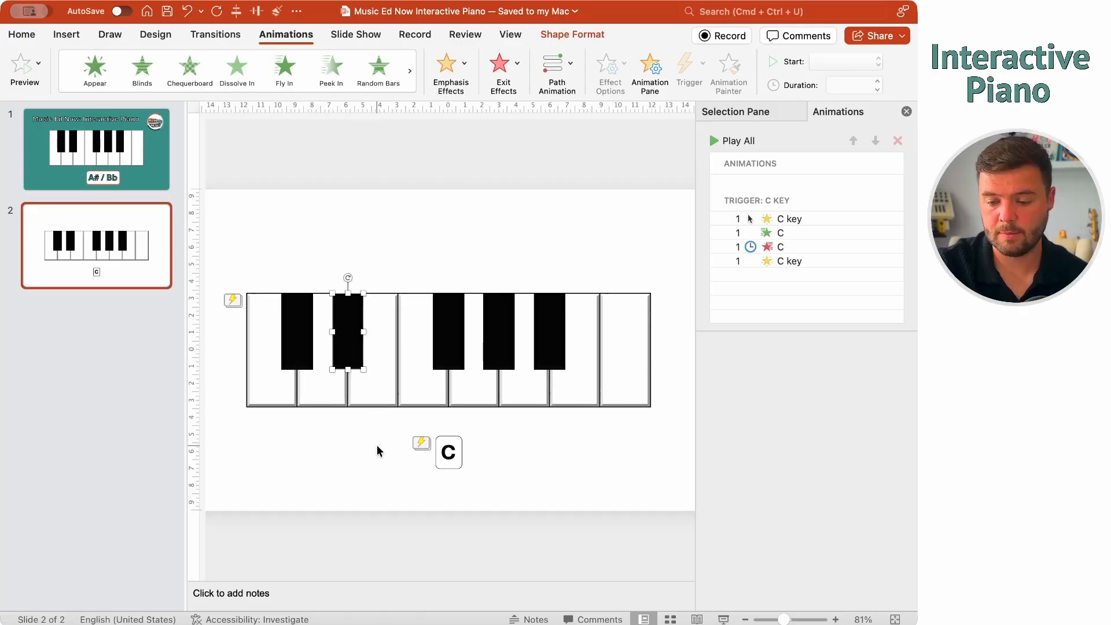
click(377, 445)
click(299, 334)
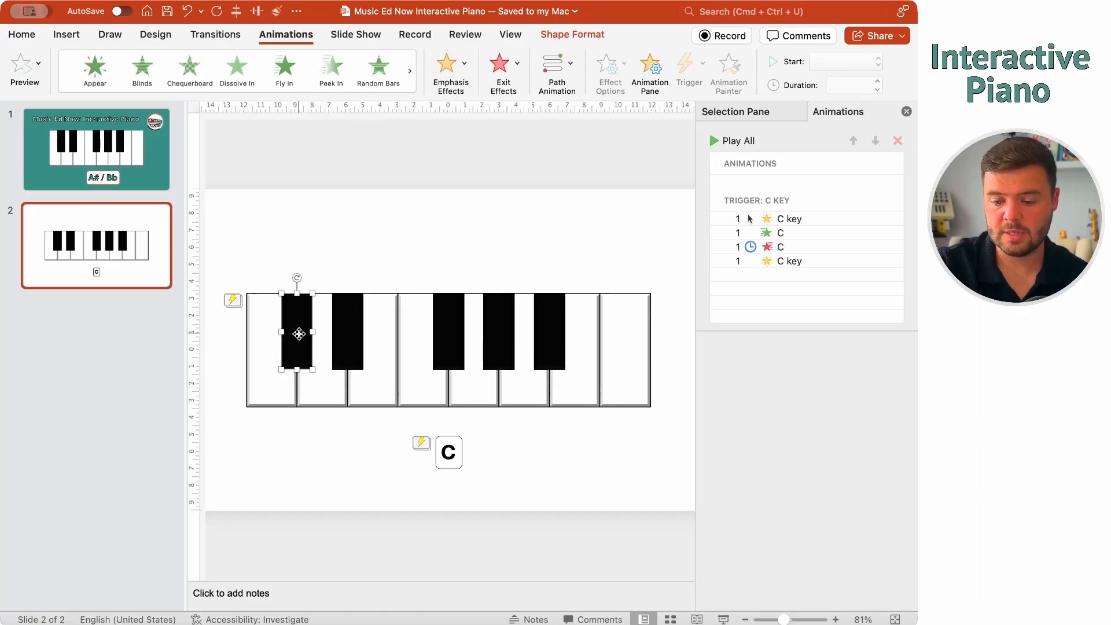
click(325, 378)
click(328, 440)
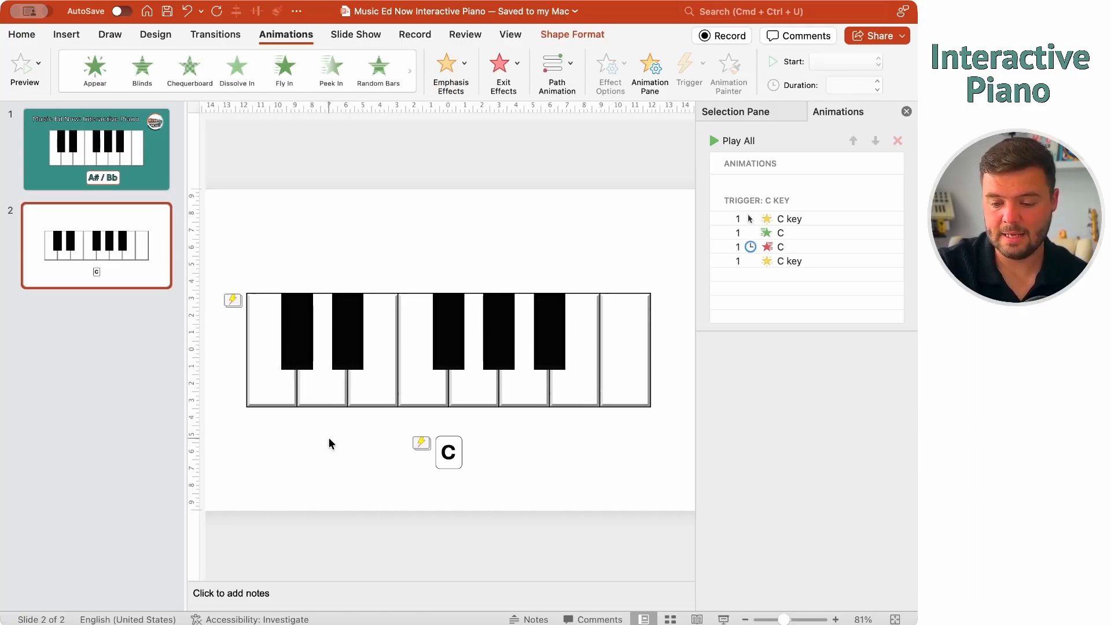
click(296, 328)
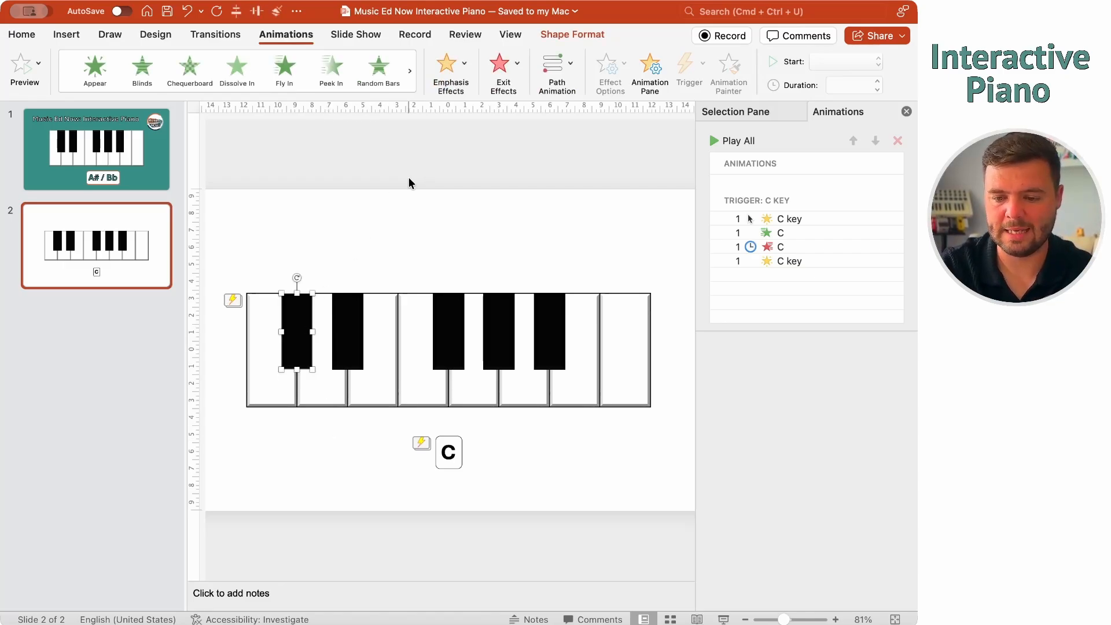
click(461, 90)
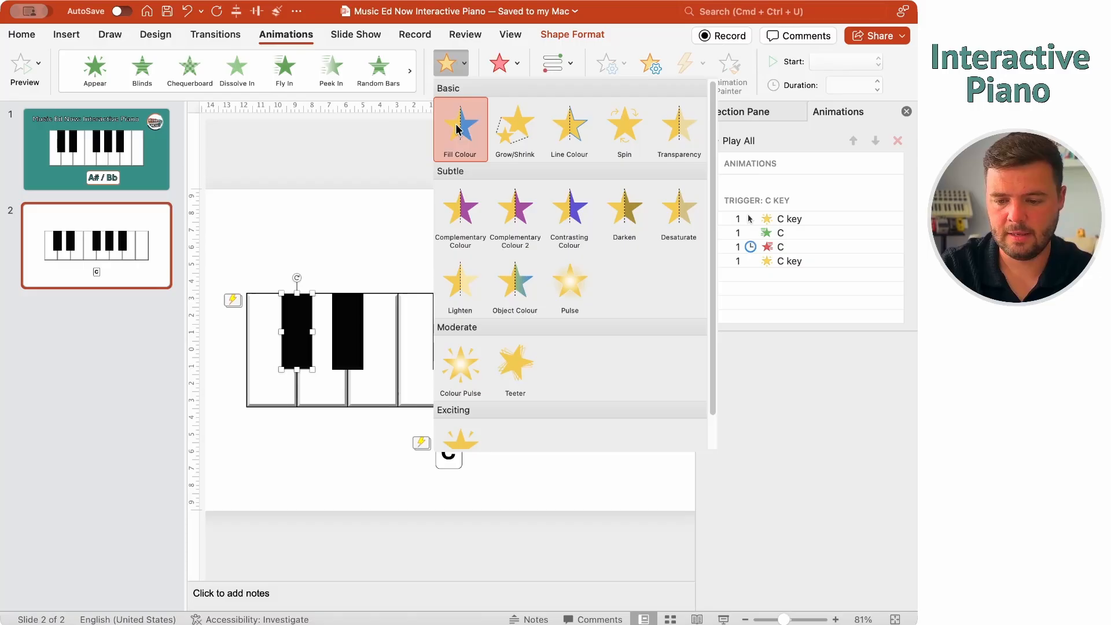
click(457, 129)
click(867, 361)
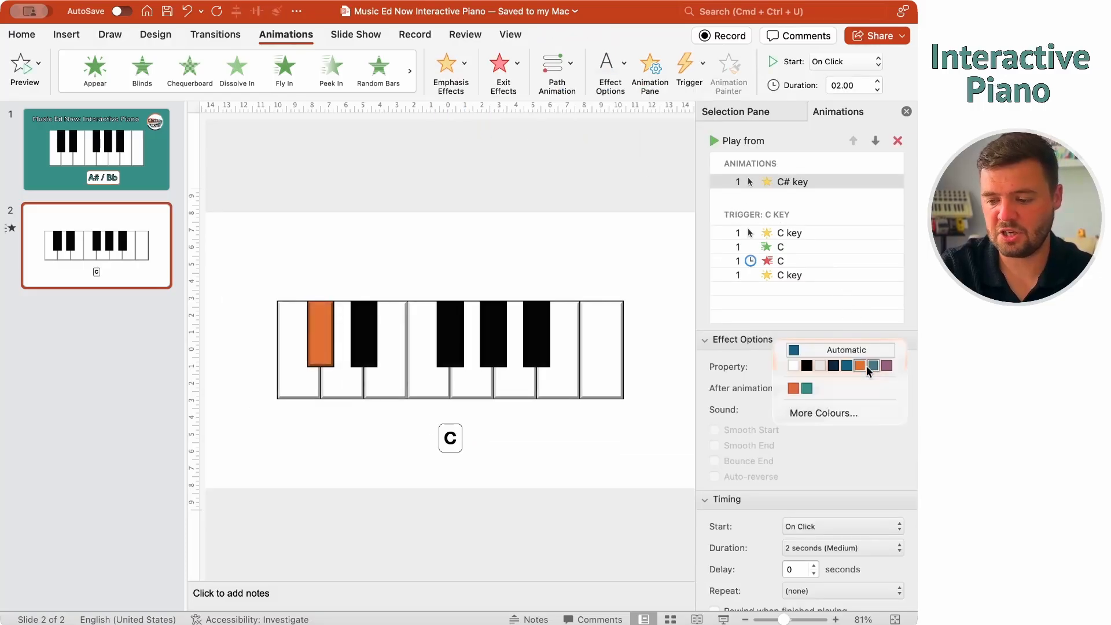
click(807, 388)
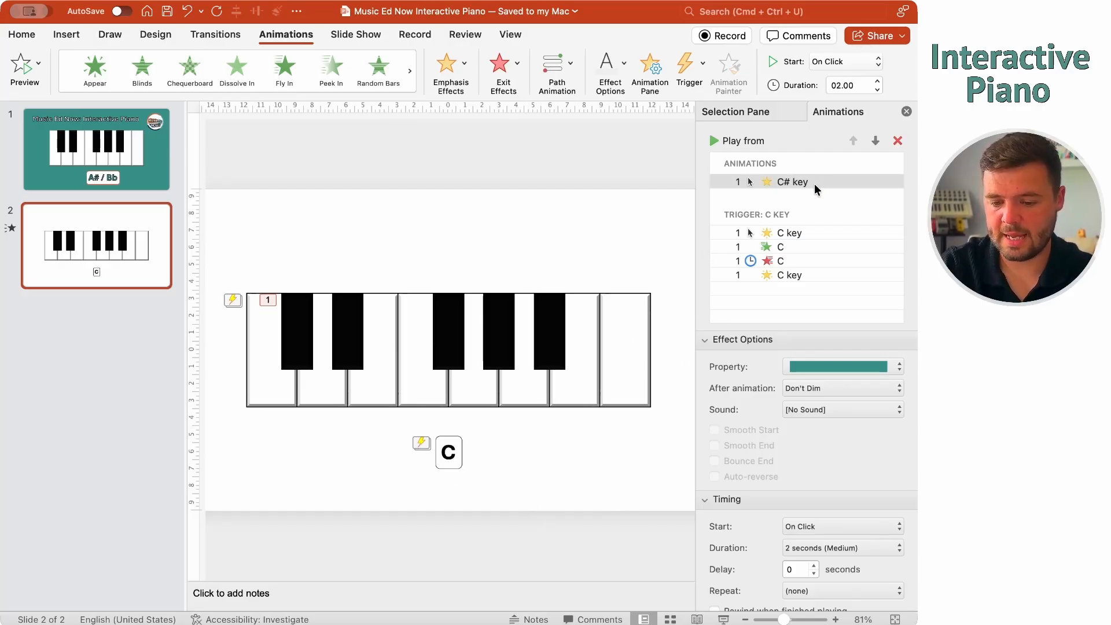
Shorten the C# key's teal flash to 0.5 seconds
click(296, 320)
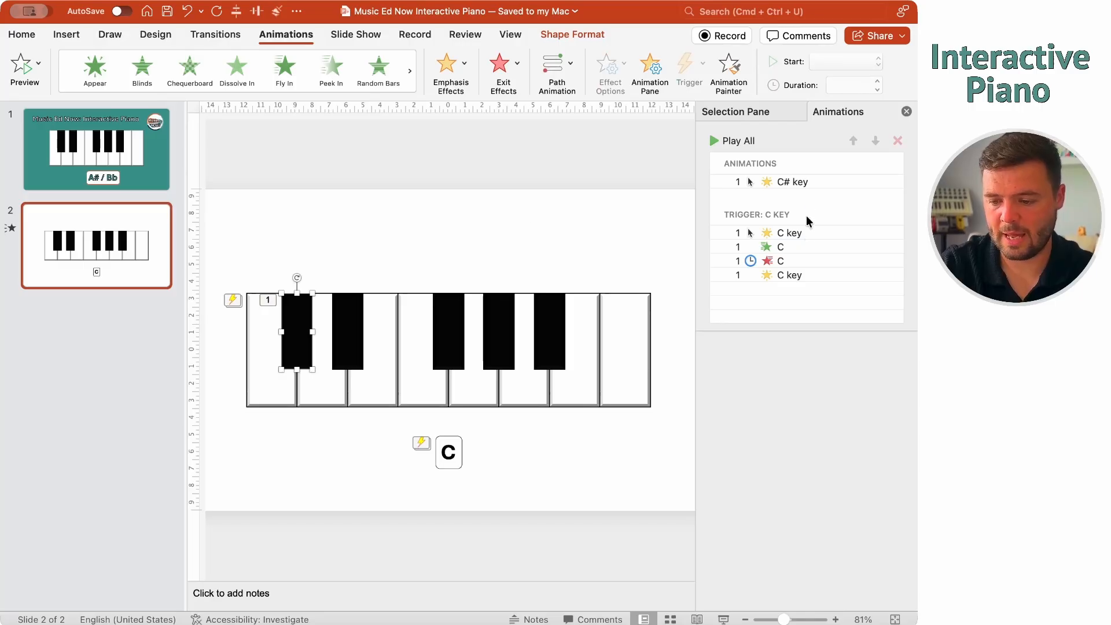
click(805, 182)
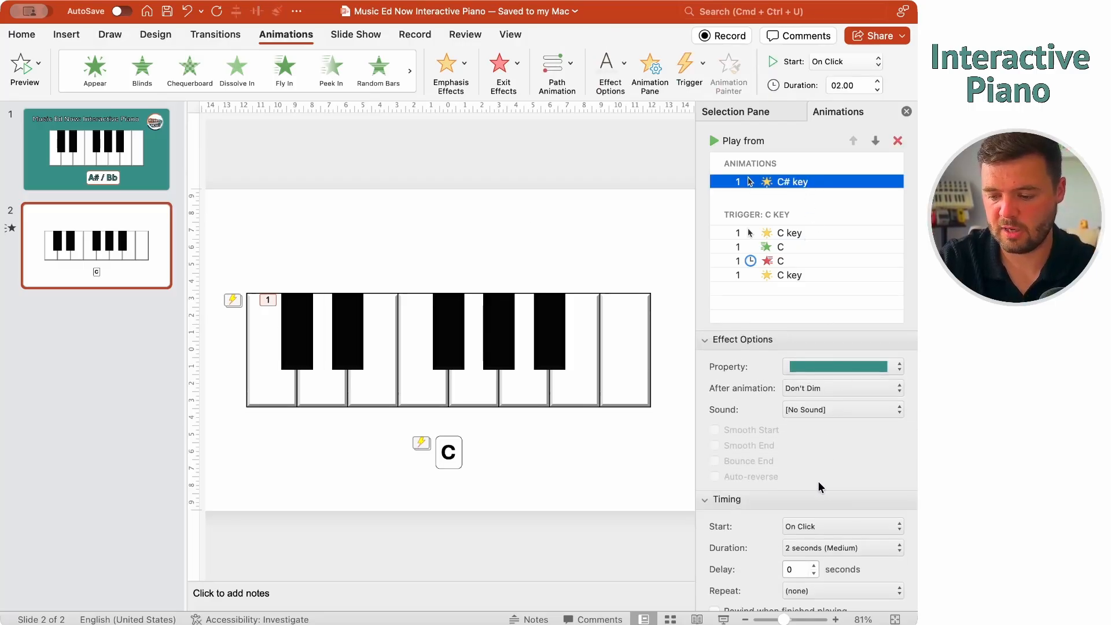
click(828, 548)
click(815, 576)
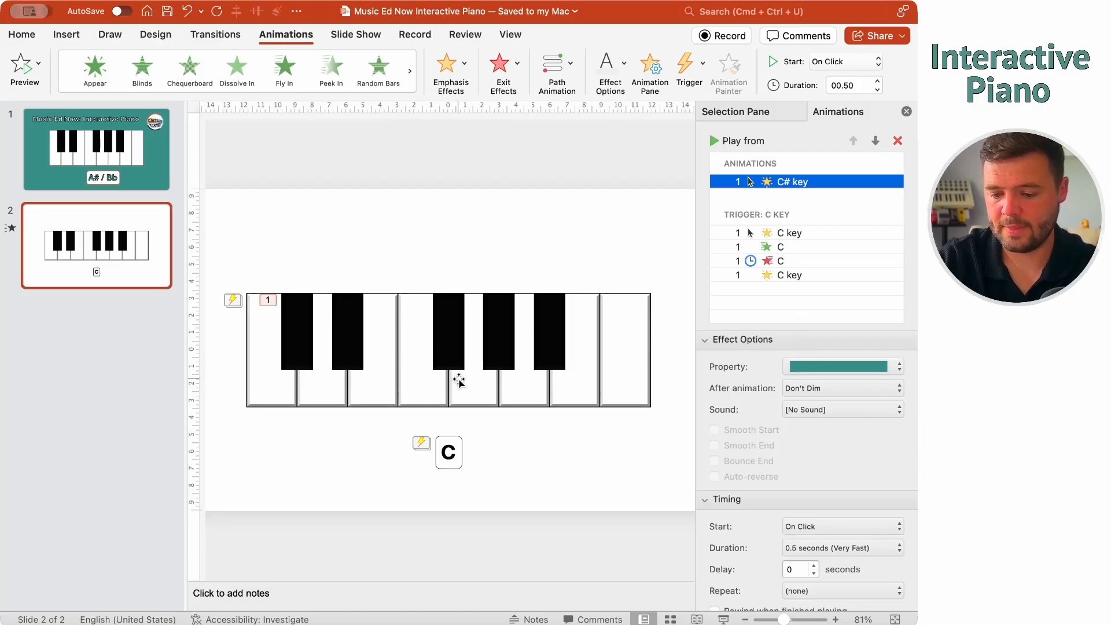
click(456, 452)
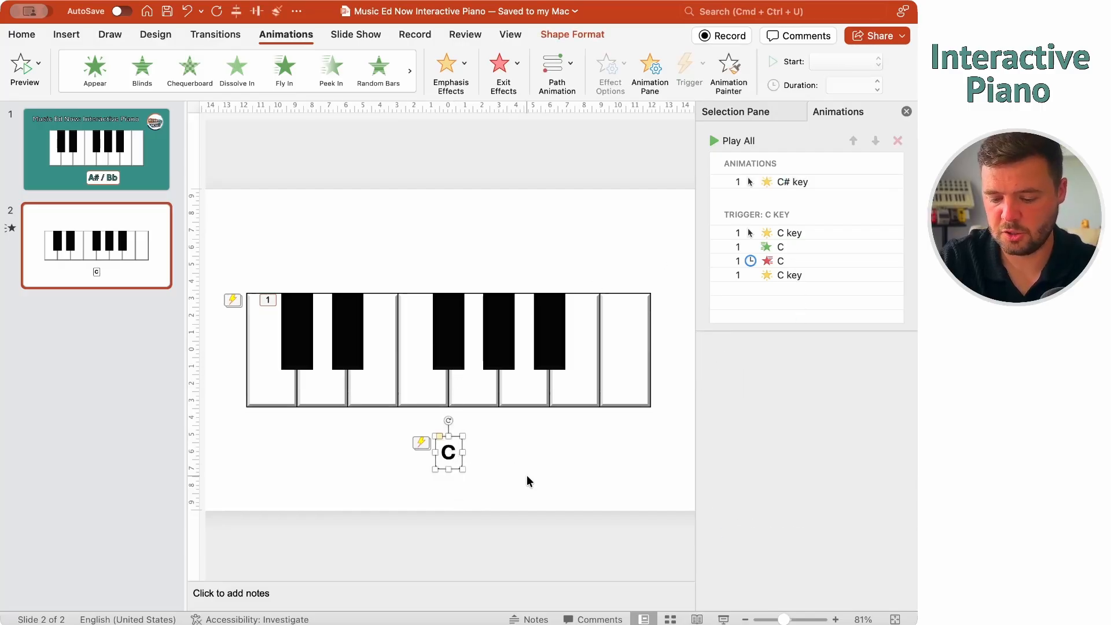
Duplicate the C label over the original and change its text to 'C# / Db'
key(super+d)
drag(470, 467, 462, 461)
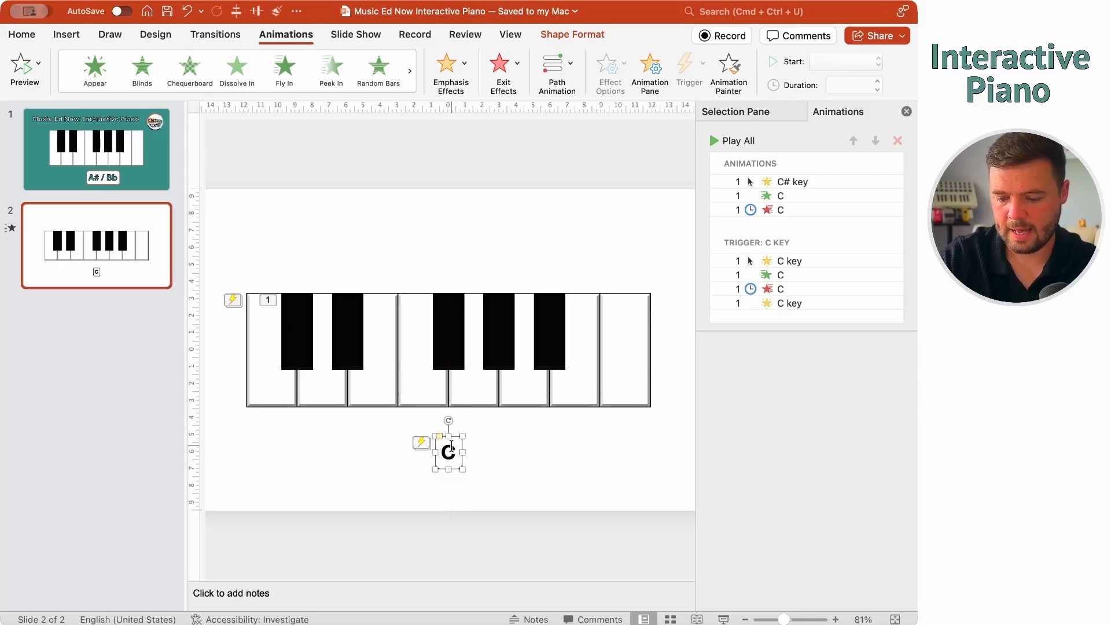
click(452, 454)
text(#)
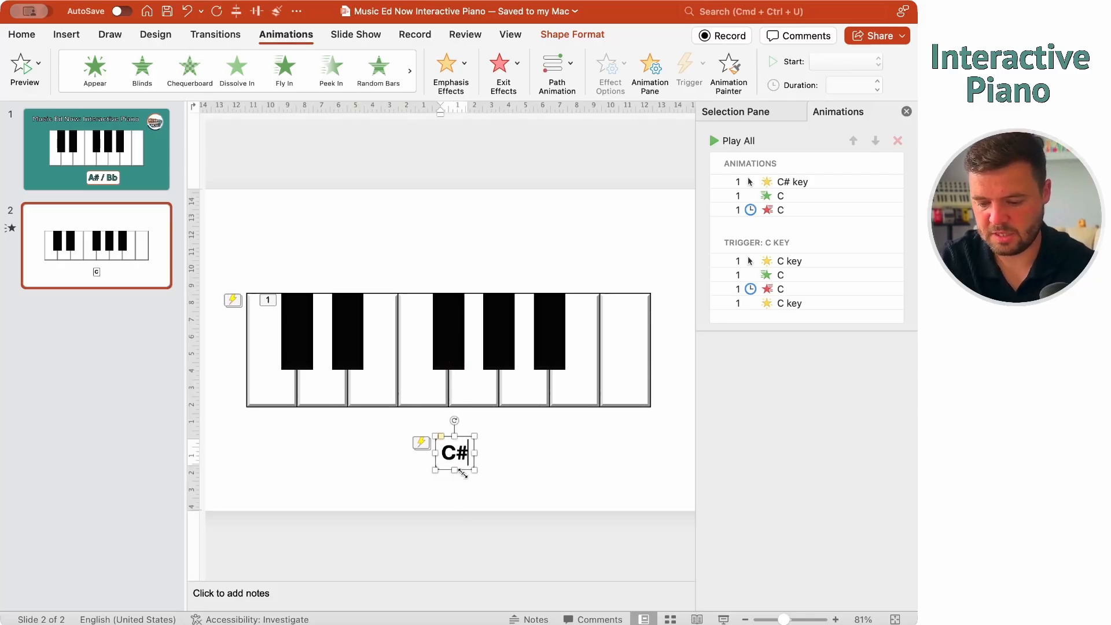
text( / Db)
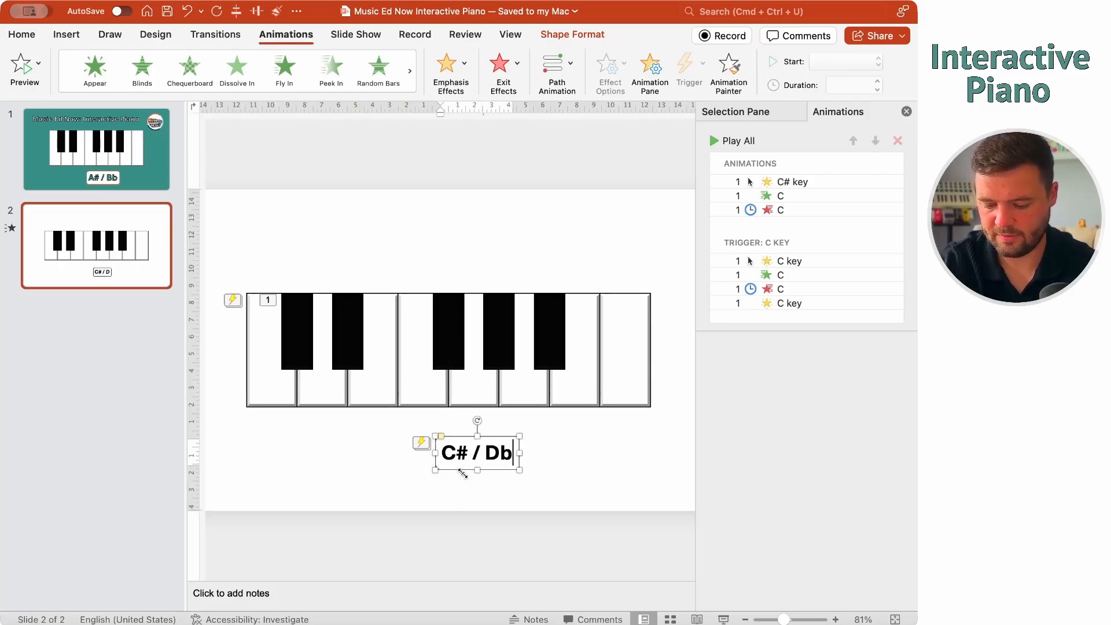
key(Escape)
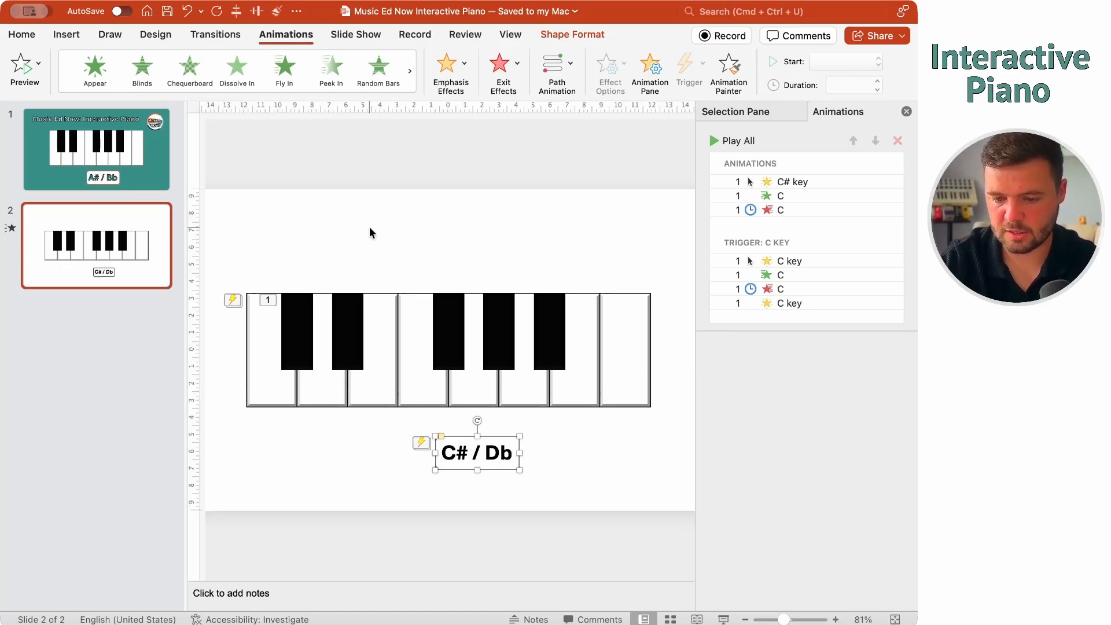
click(537, 516)
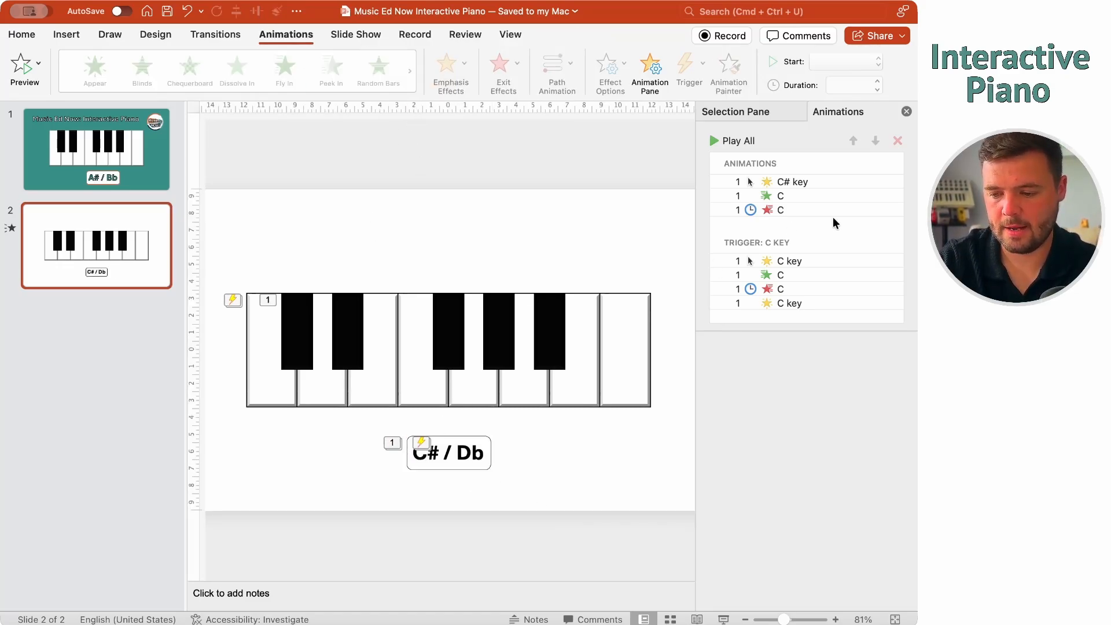
click(818, 200)
click(818, 207)
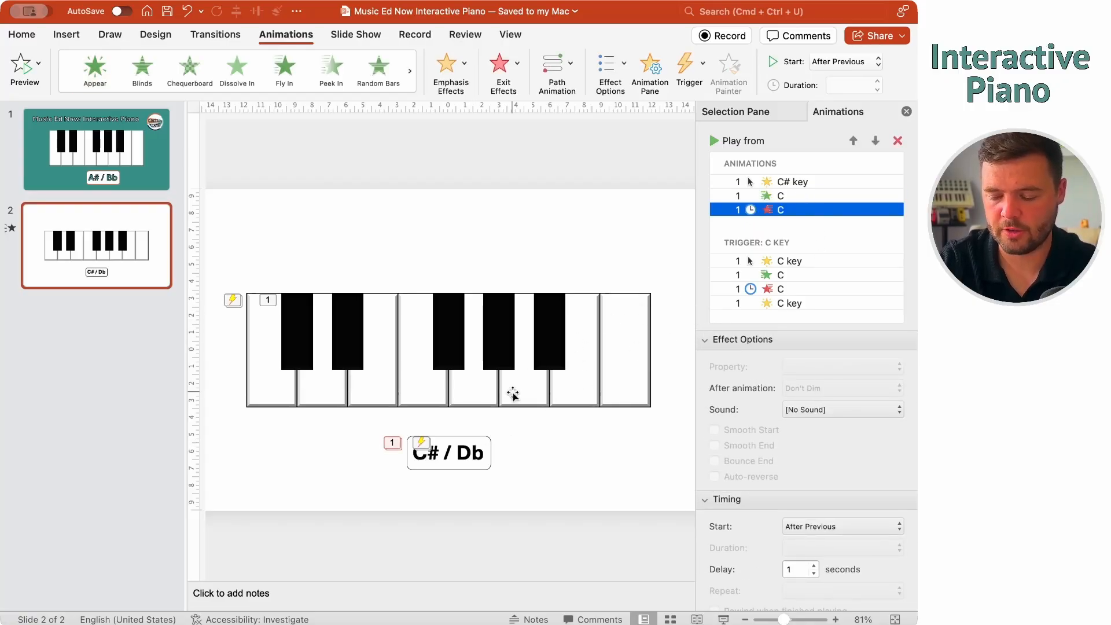
click(515, 468)
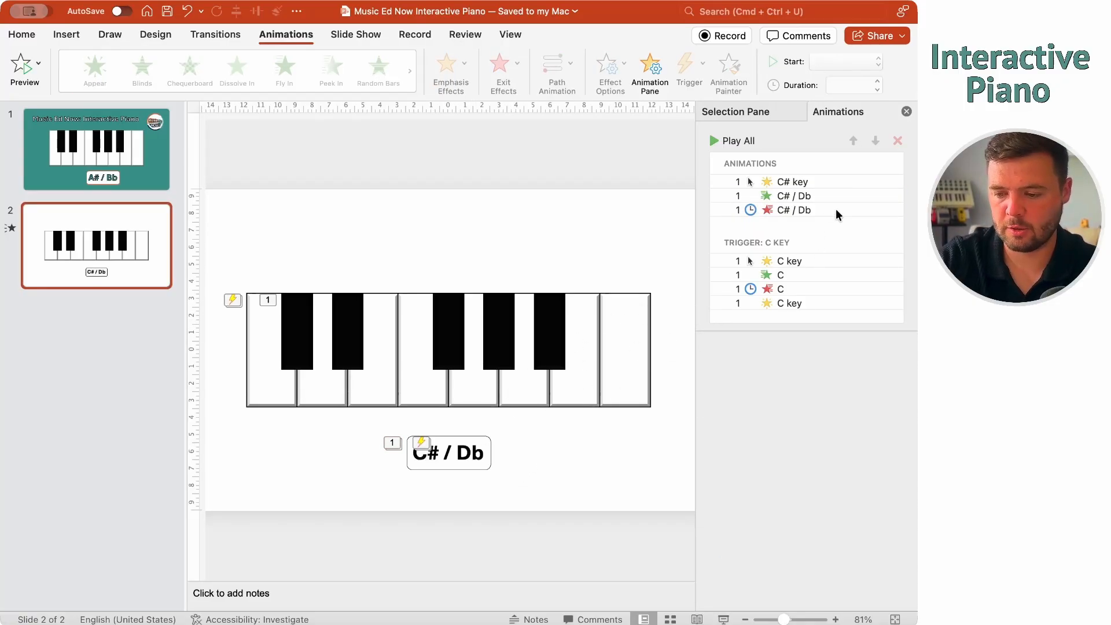
Add a black Fill Colour emphasis to the C# key, With Previous, lasting 0.5 seconds
click(296, 325)
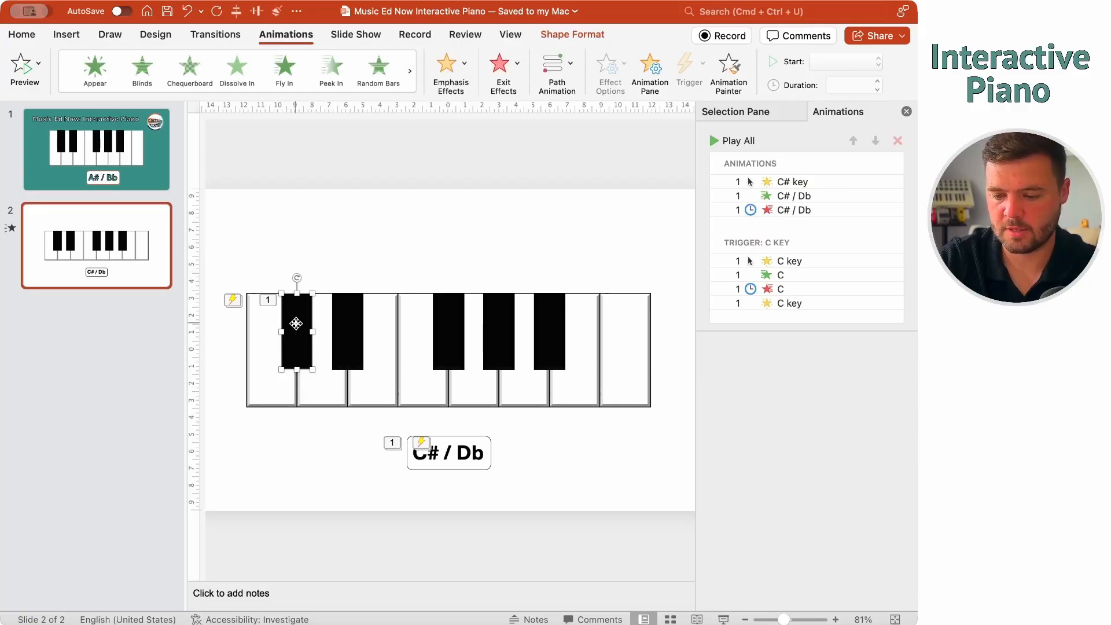
click(451, 69)
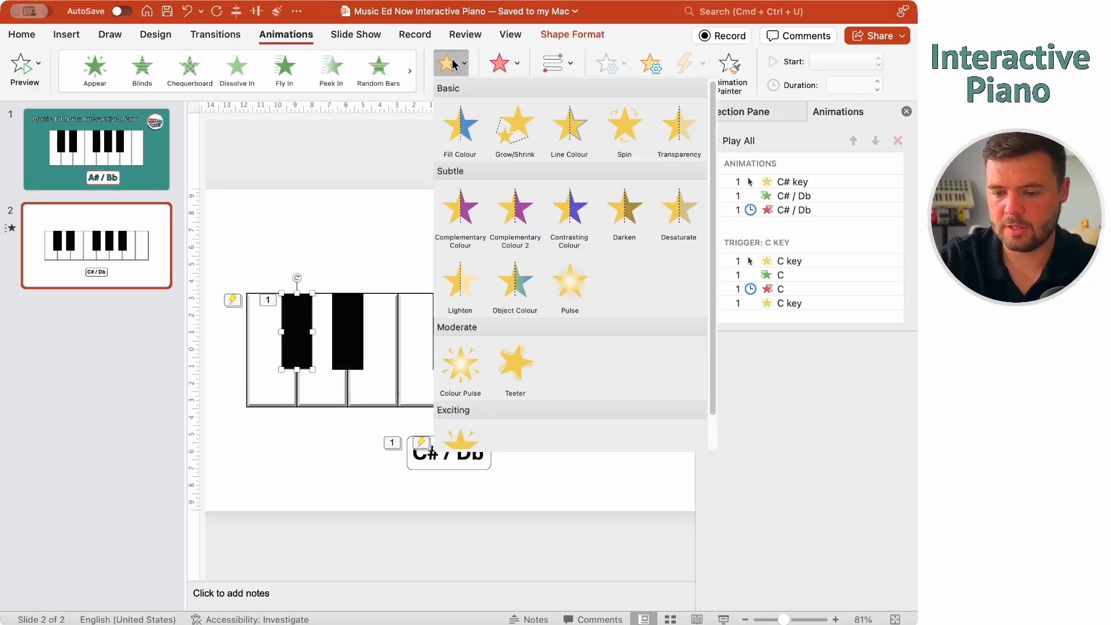
click(460, 127)
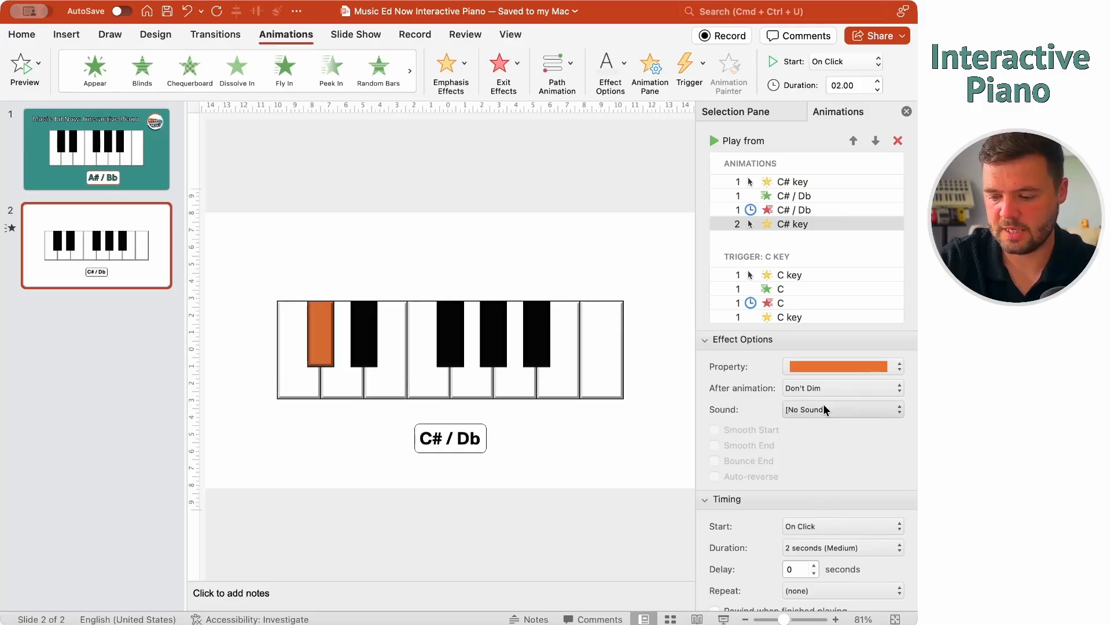
click(836, 526)
click(836, 545)
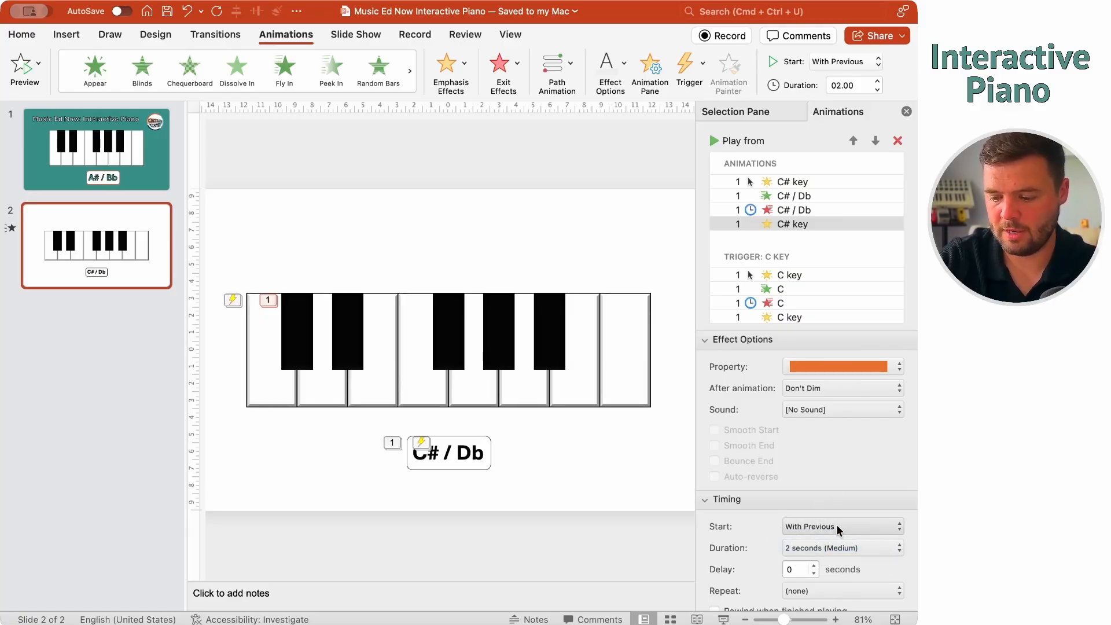
click(836, 548)
click(821, 584)
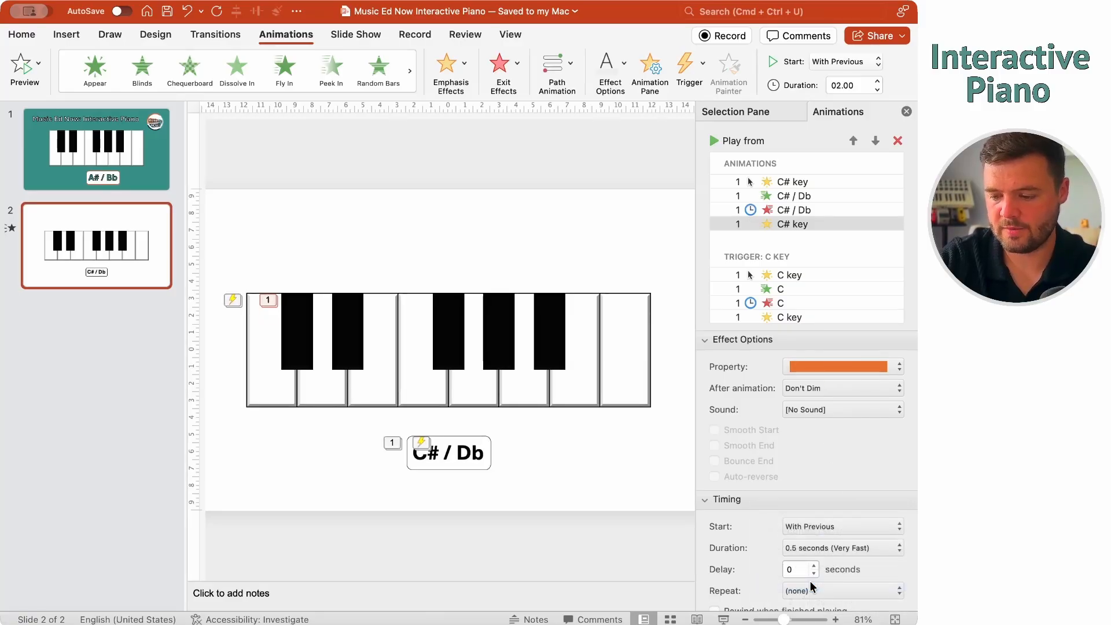
click(852, 365)
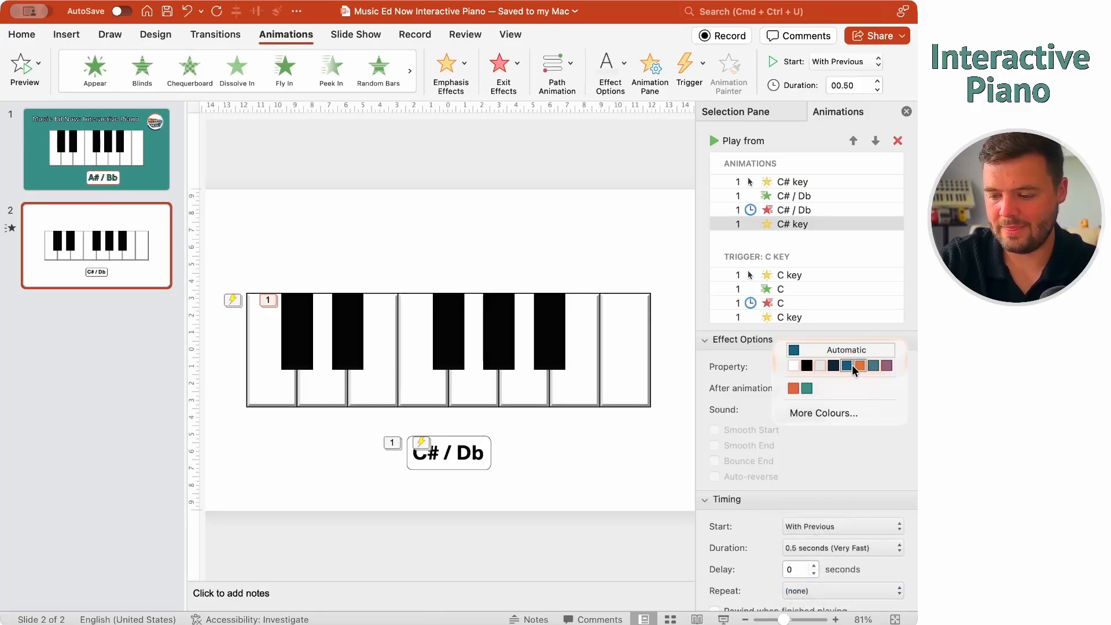
click(805, 366)
click(583, 454)
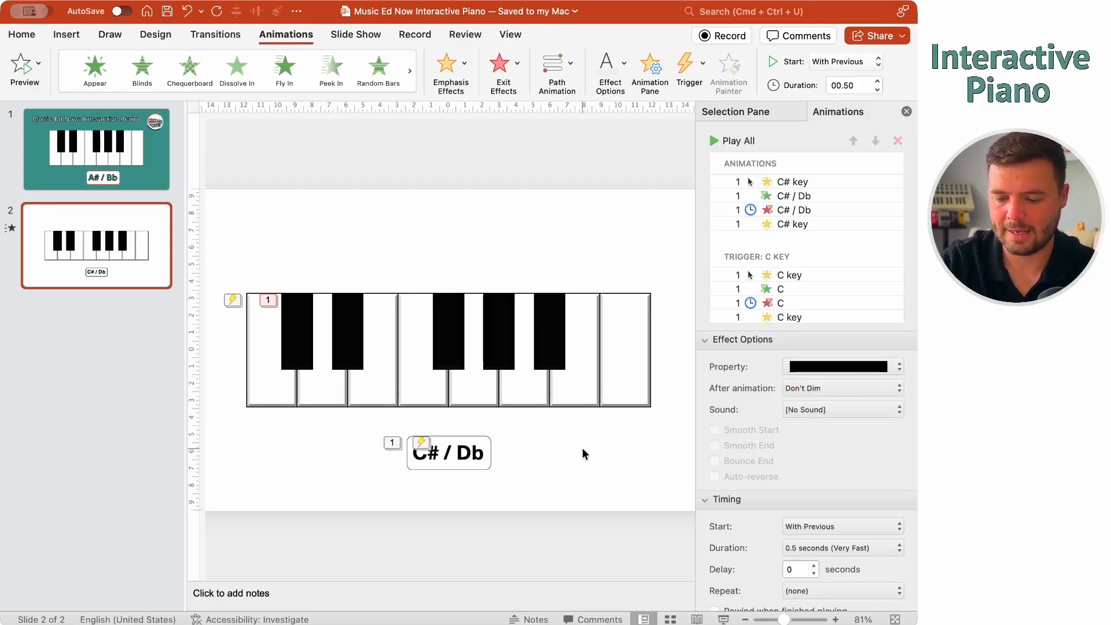
Give the C# / Db label's appear animation the Piano Db.wav sound
click(811, 196)
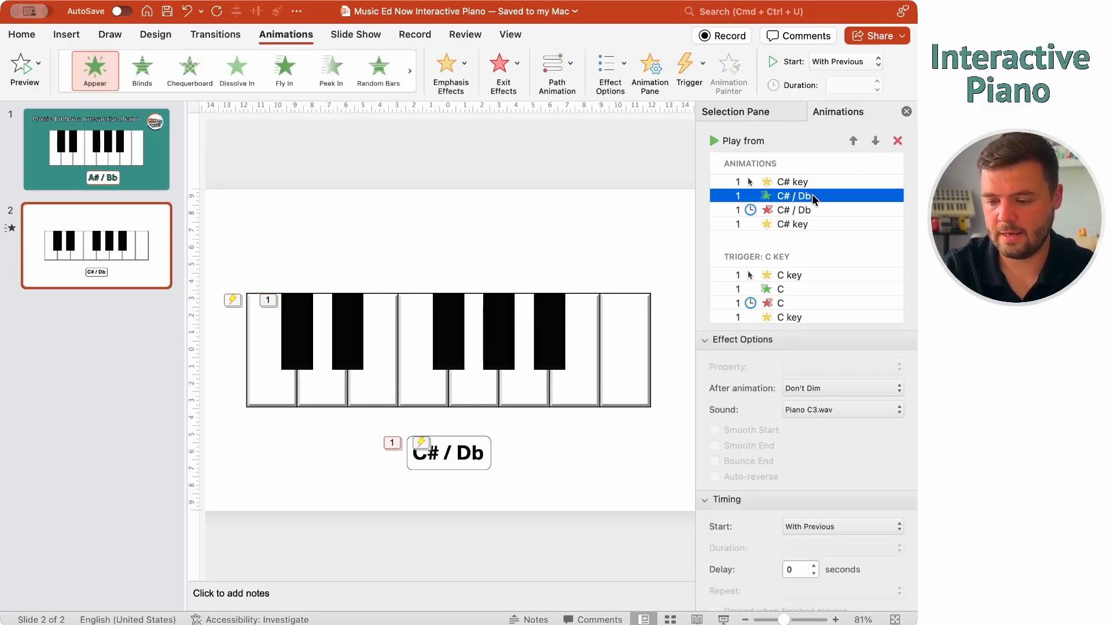
scroll(825, 420, down, 1)
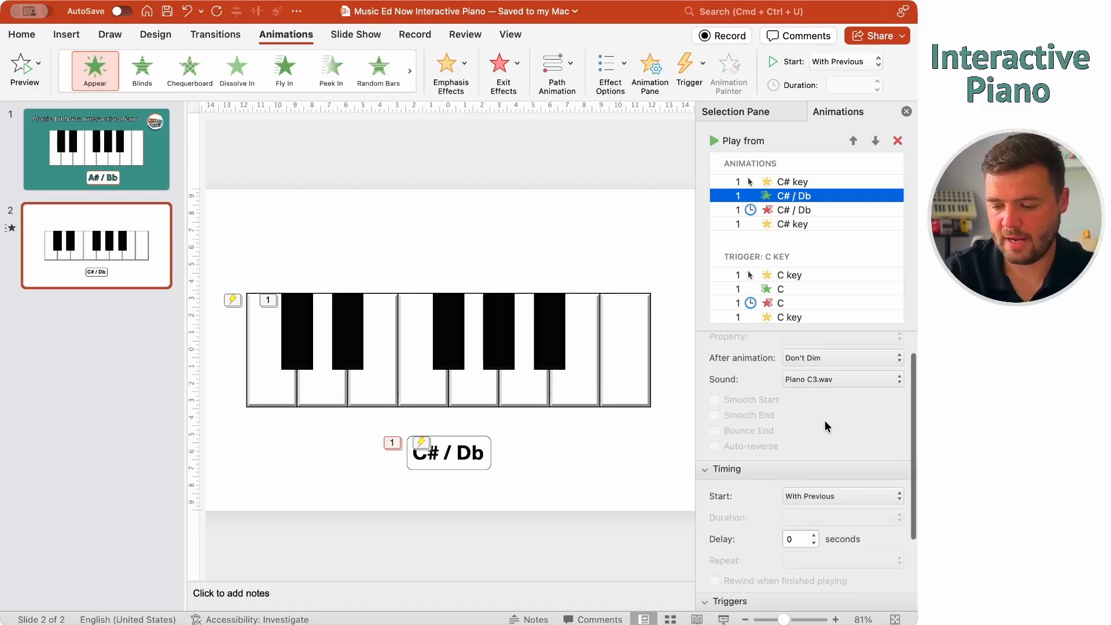
click(842, 377)
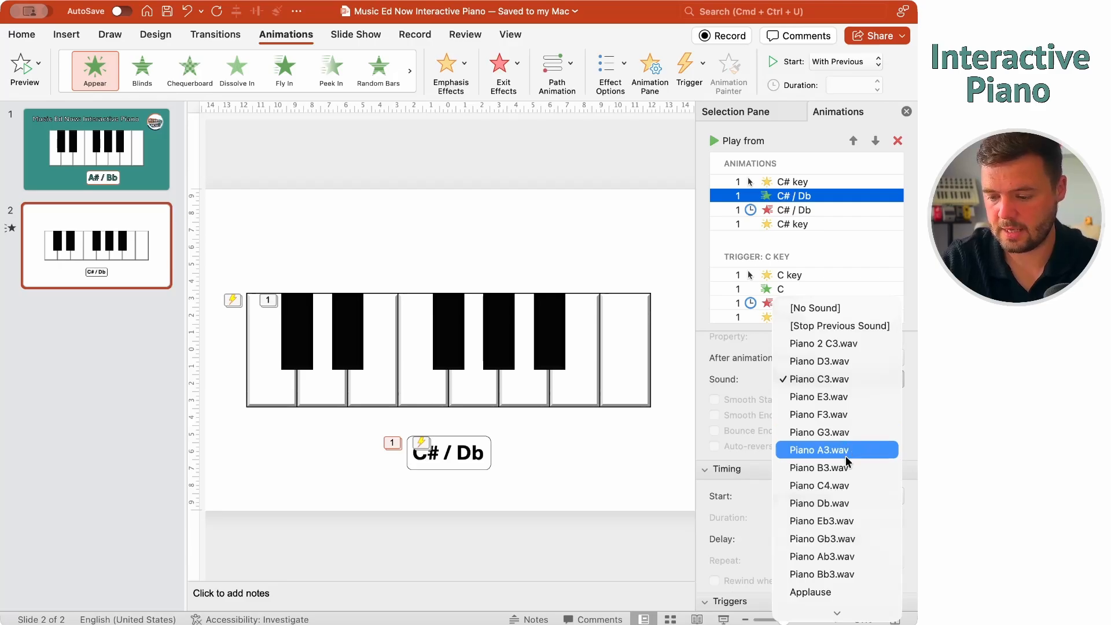
click(831, 501)
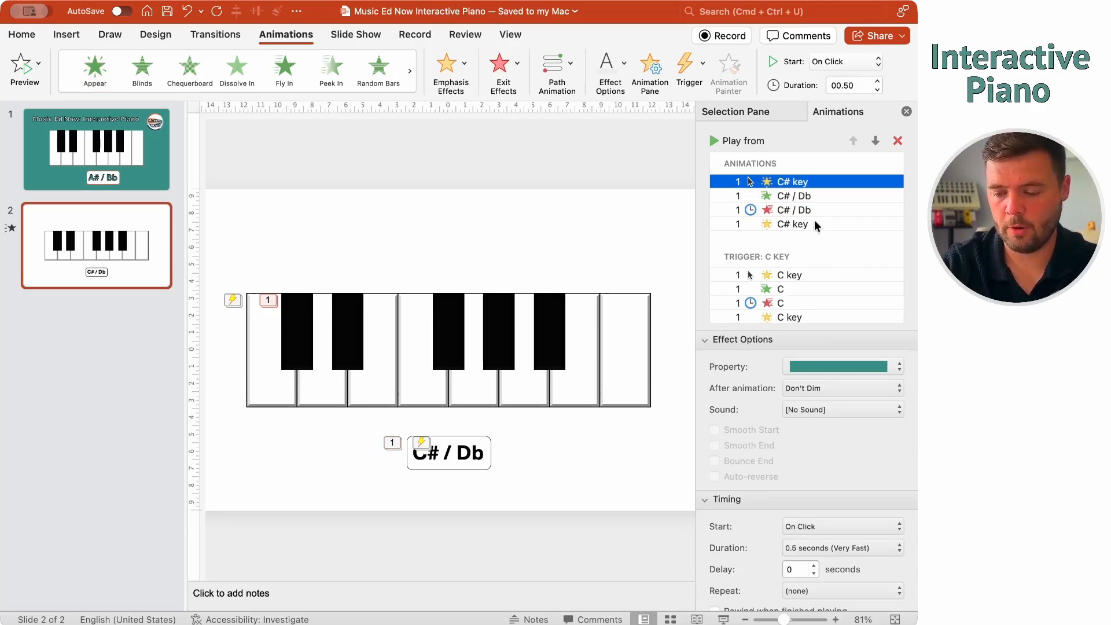
Trigger all four C# animations on click of the C# key
shift+click(816, 225)
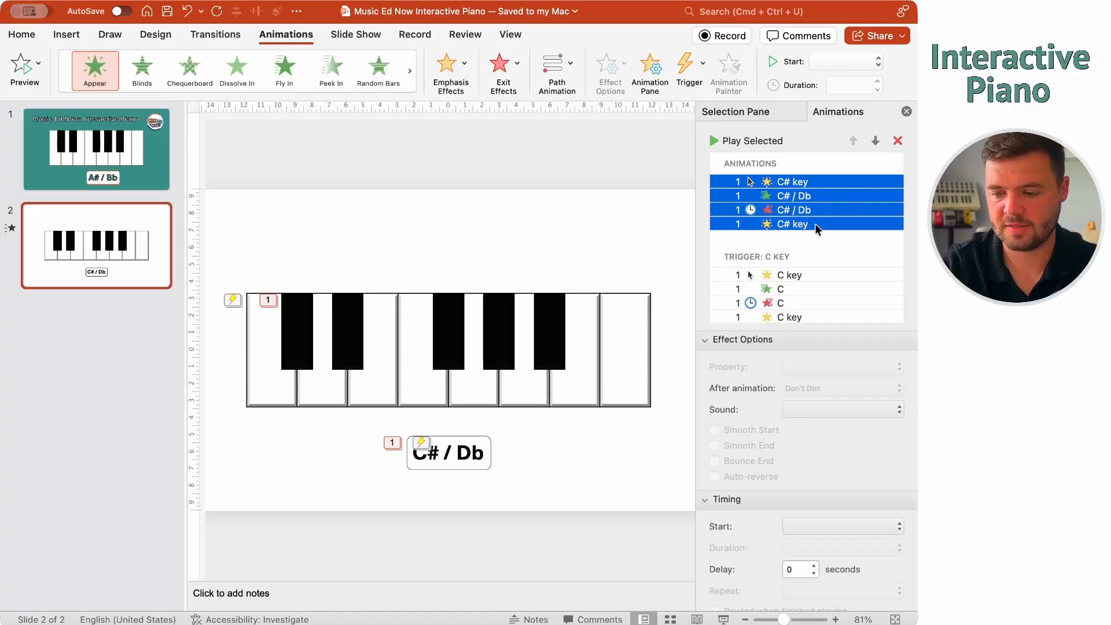
click(703, 69)
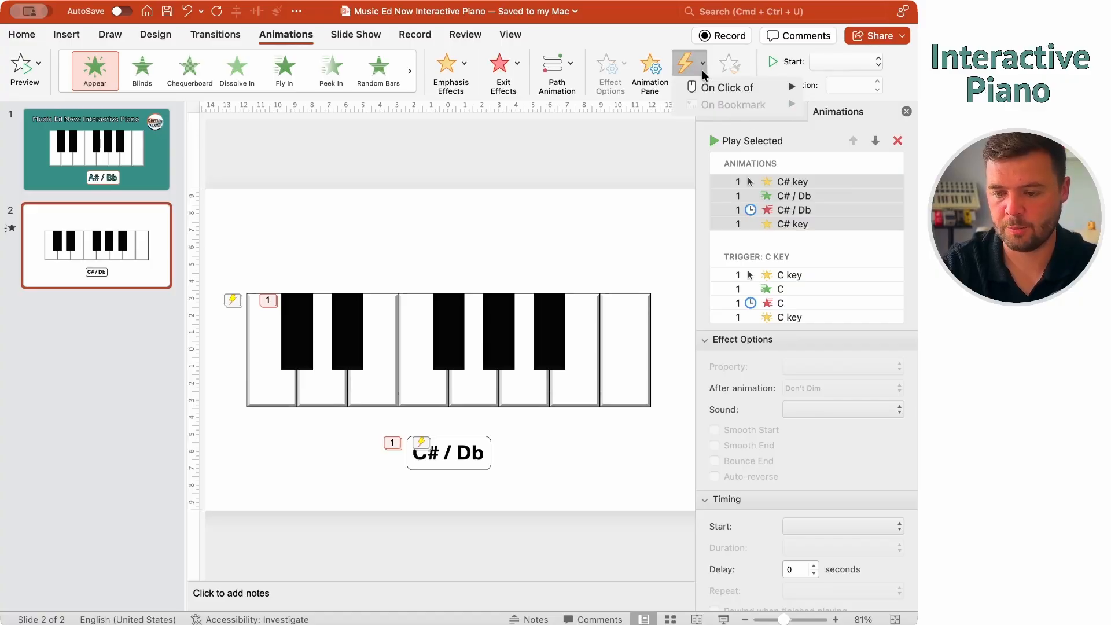
mouse_move(714, 85)
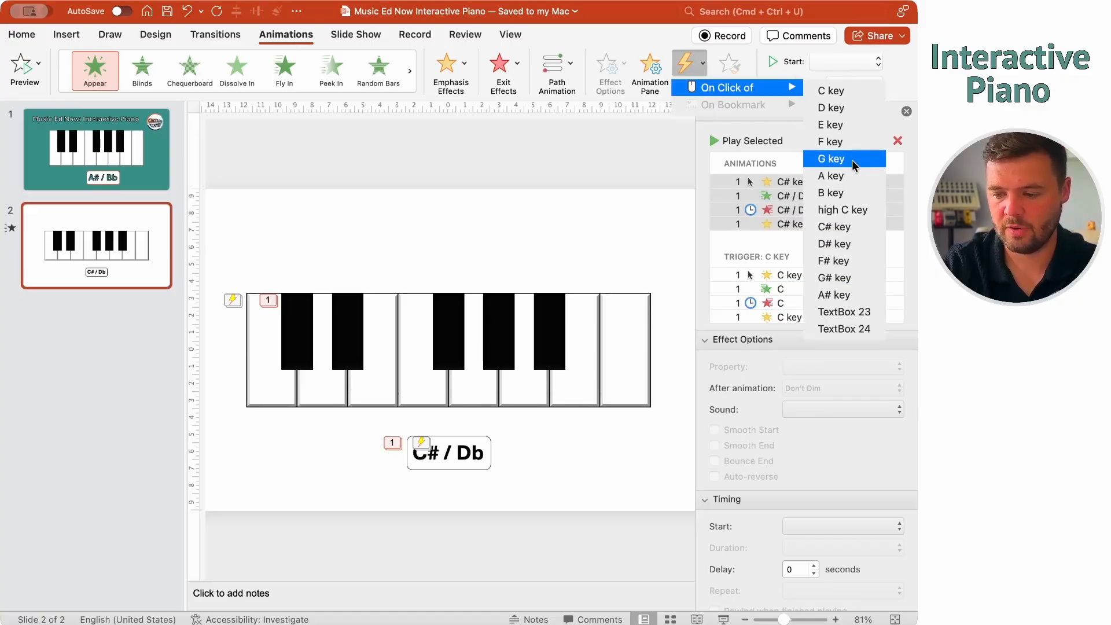
click(847, 227)
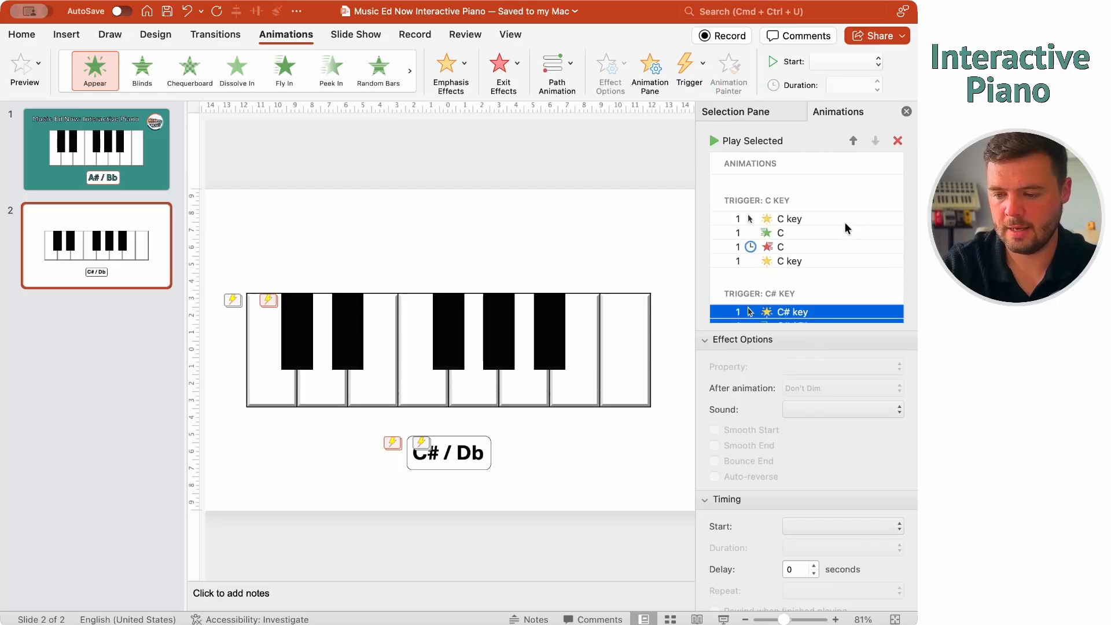
click(575, 459)
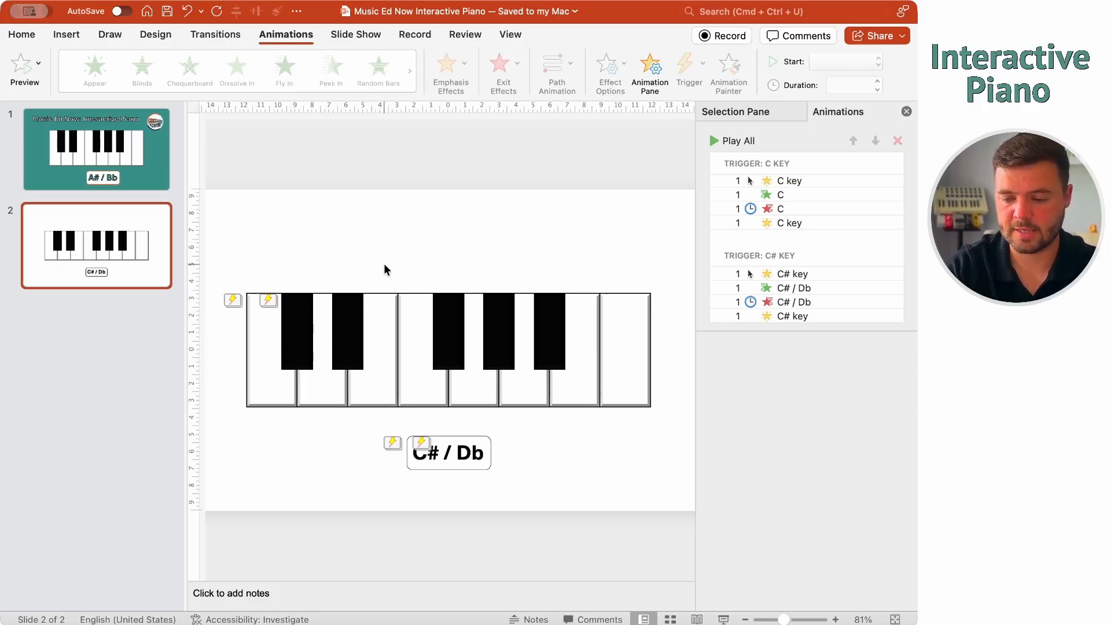
Run the slide show and test the C and C# keys
key(super+Return)
click(207, 381)
click(265, 303)
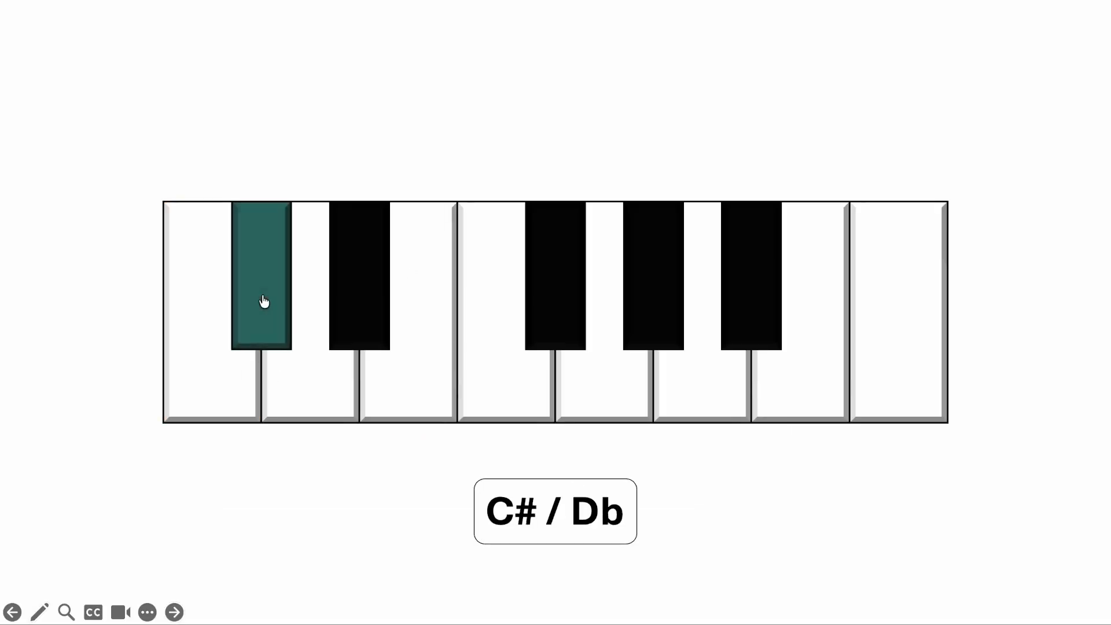
click(194, 329)
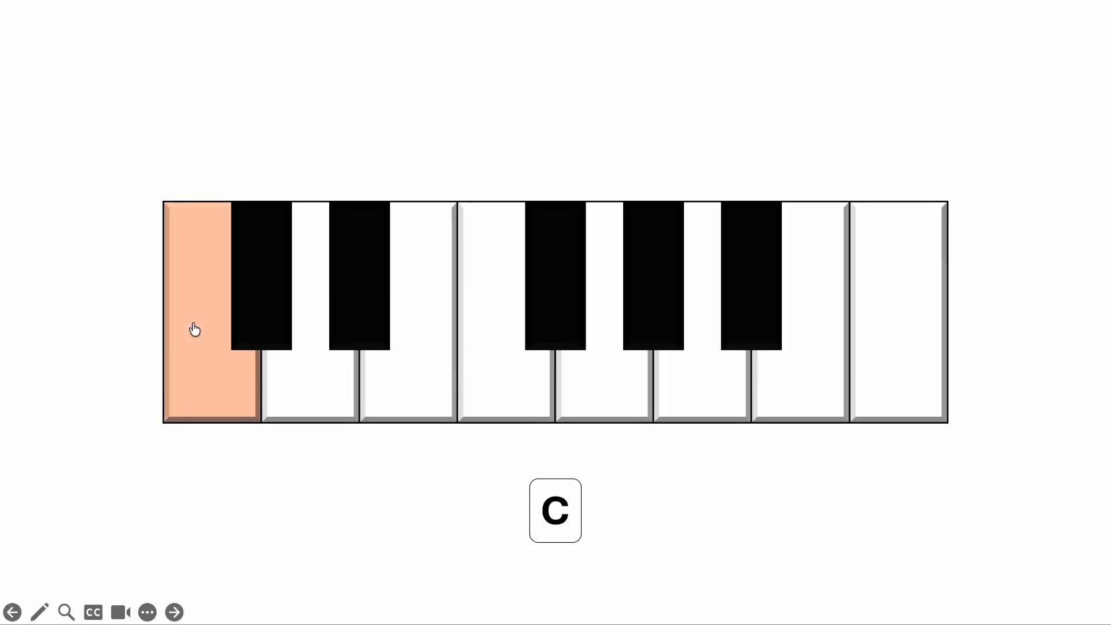